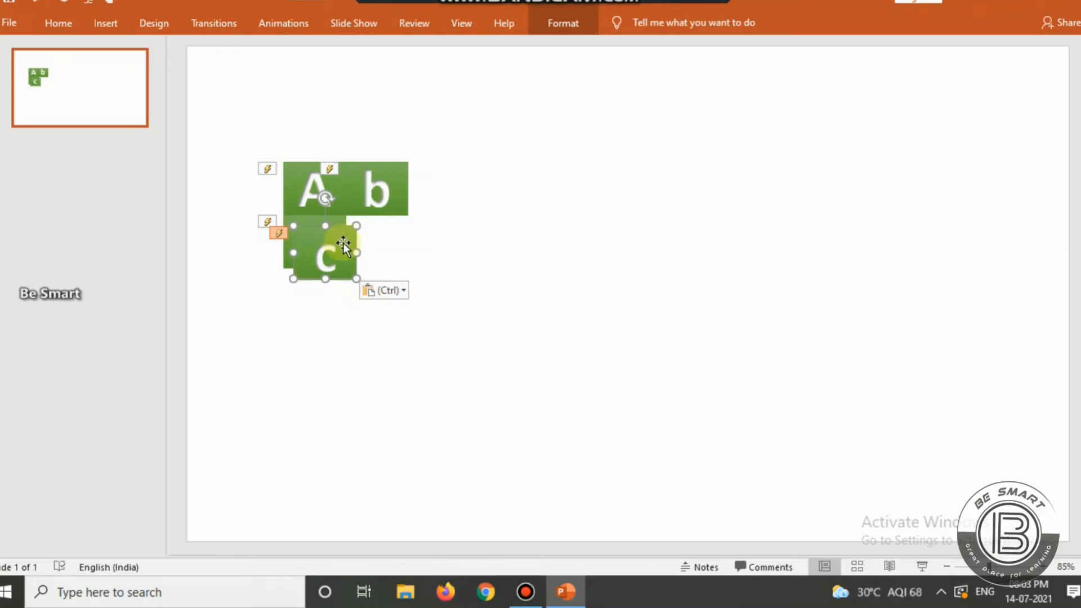
- Place pasted copies of the c tile against the others, extending the first row to five tiles and the second row to two
{"action": "left_click_drag", "start_coordinate": [343, 242], "coordinate": [383, 232]}
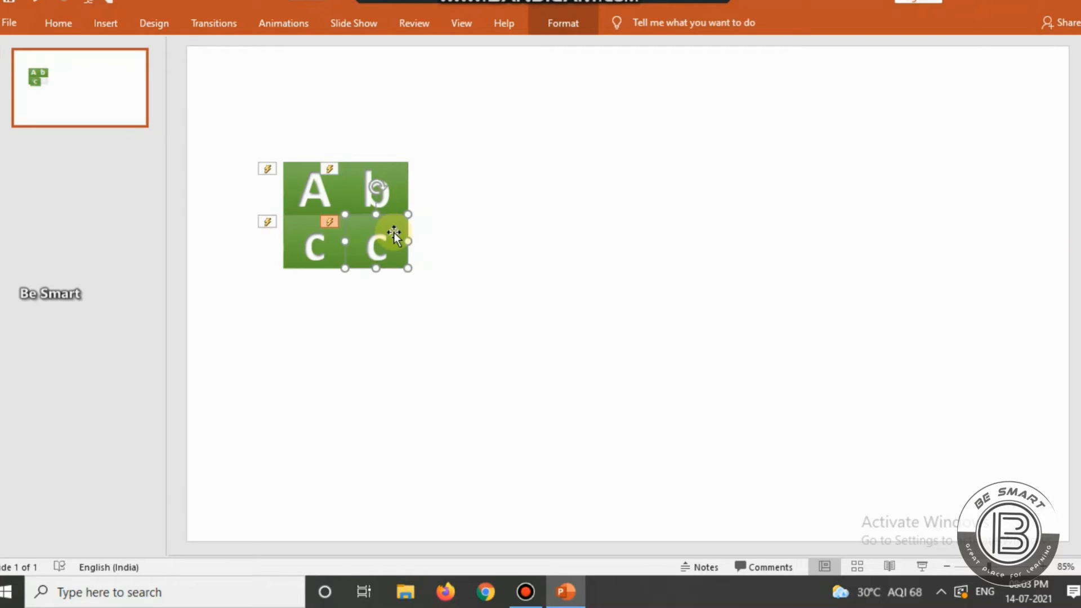
{"action": "key", "text": "ctrl+v"}
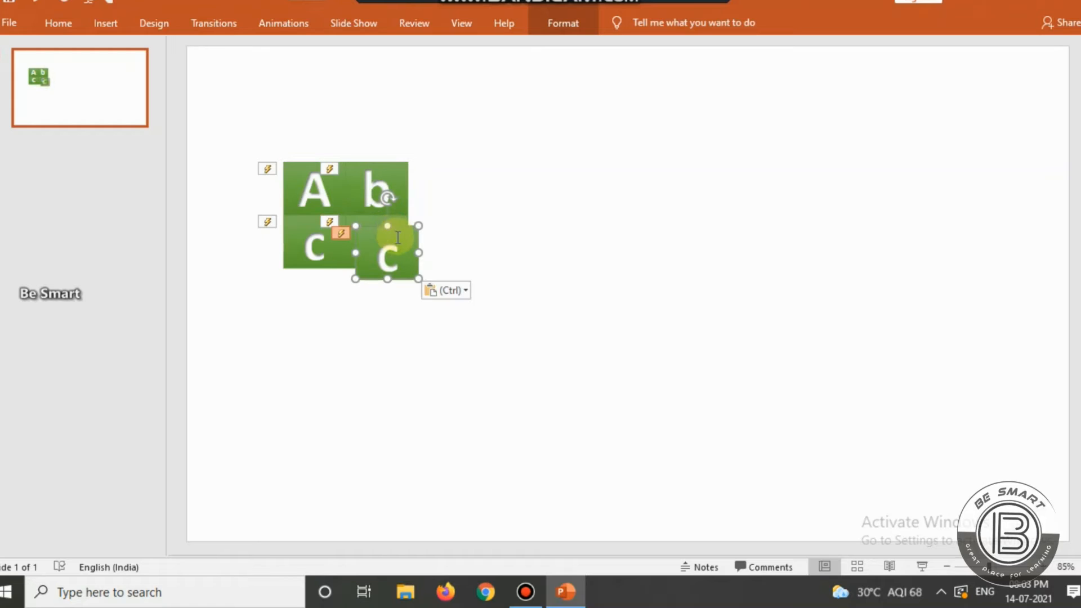
{"action": "left_click_drag", "start_coordinate": [407, 243], "coordinate": [454, 180]}
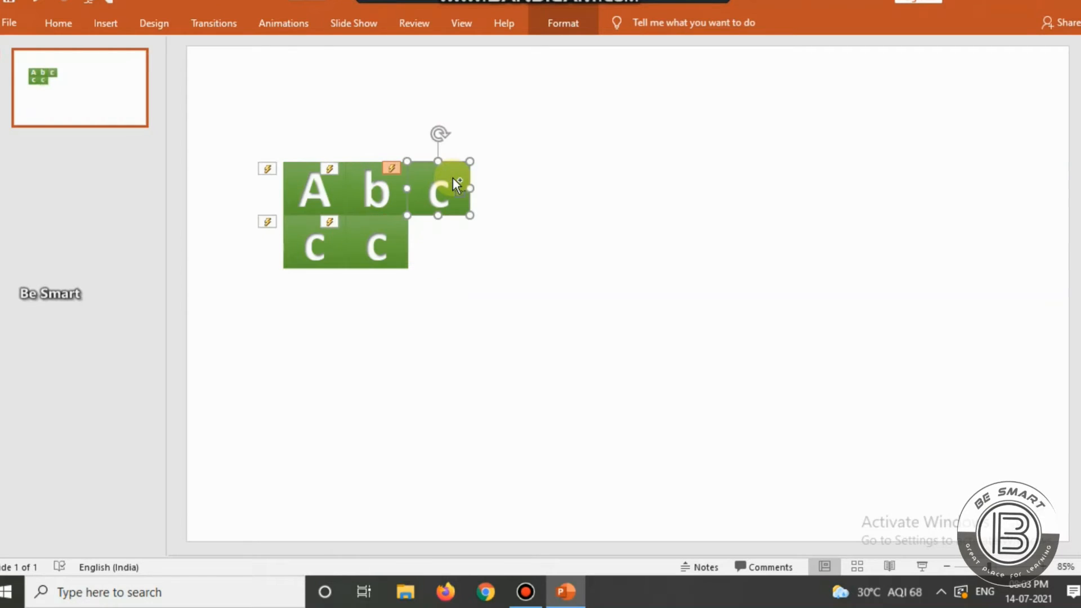
{"action": "key", "text": "ctrl+v"}
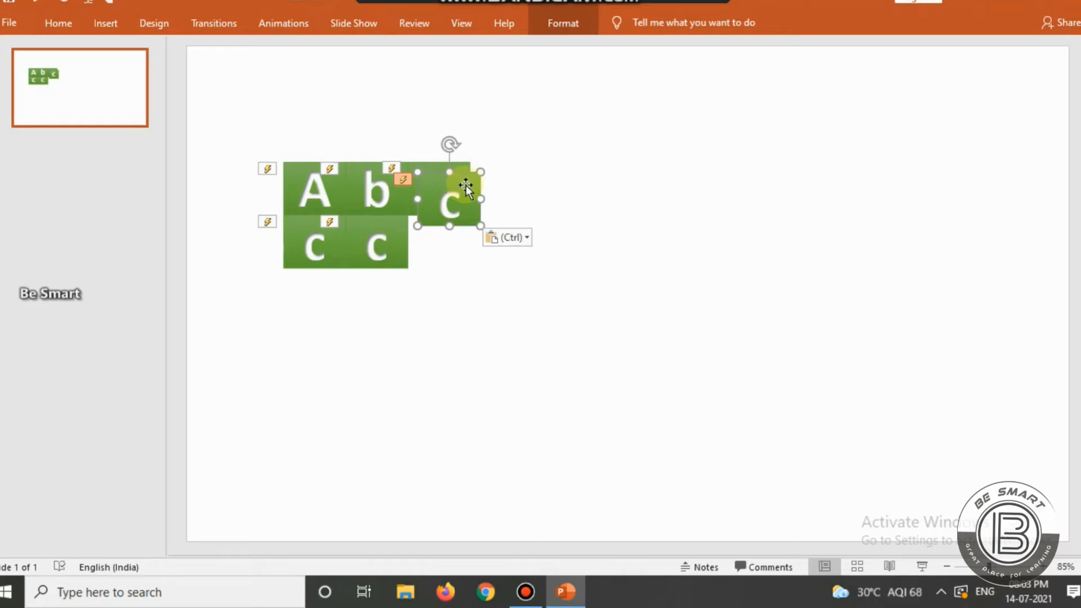
{"action": "left_click_drag", "start_coordinate": [471, 189], "coordinate": [526, 181]}
{"action": "key", "text": "ctrl+v"}
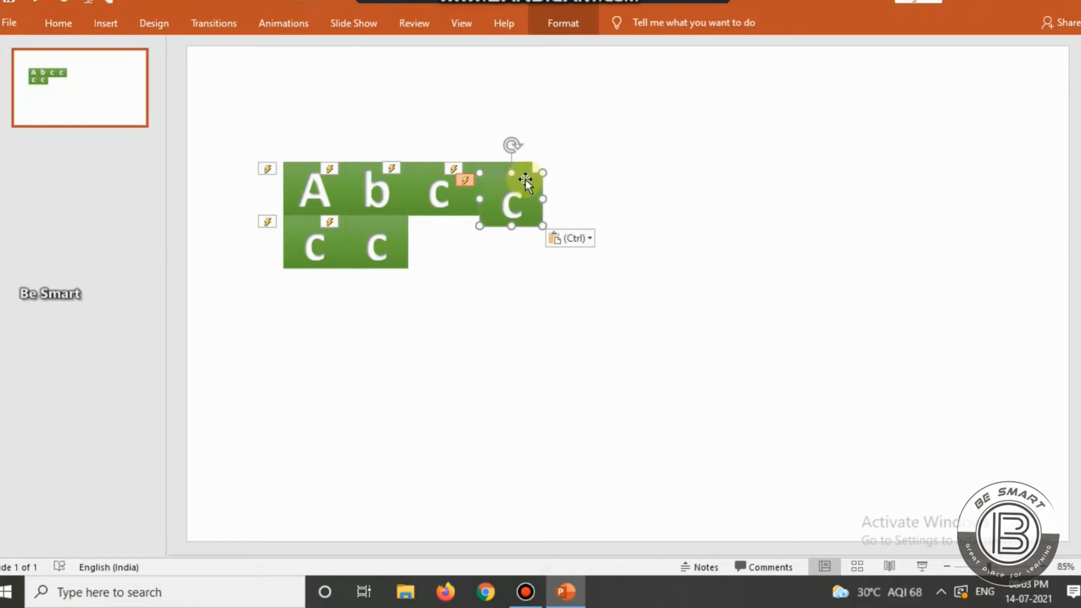
{"action": "left_click_drag", "start_coordinate": [533, 191], "coordinate": [574, 179]}
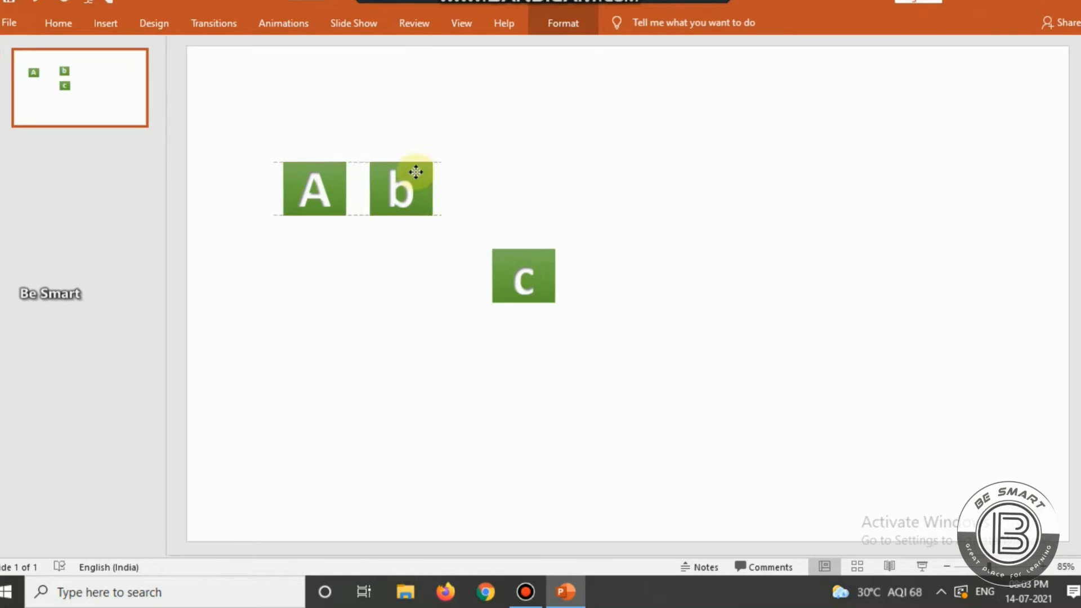
{"action": "left_click", "coordinate": [406, 170]}
{"action": "left_click_drag", "start_coordinate": [543, 265], "coordinate": [453, 178]}
{"action": "key", "text": "ctrl+v"}
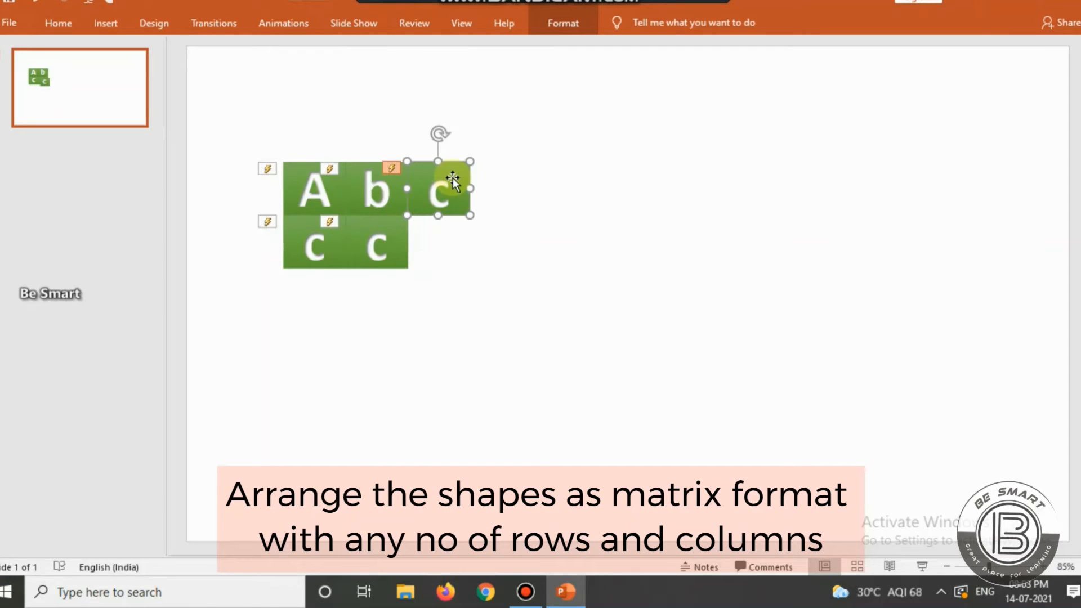
{"action": "key", "text": "ctrl+v"}
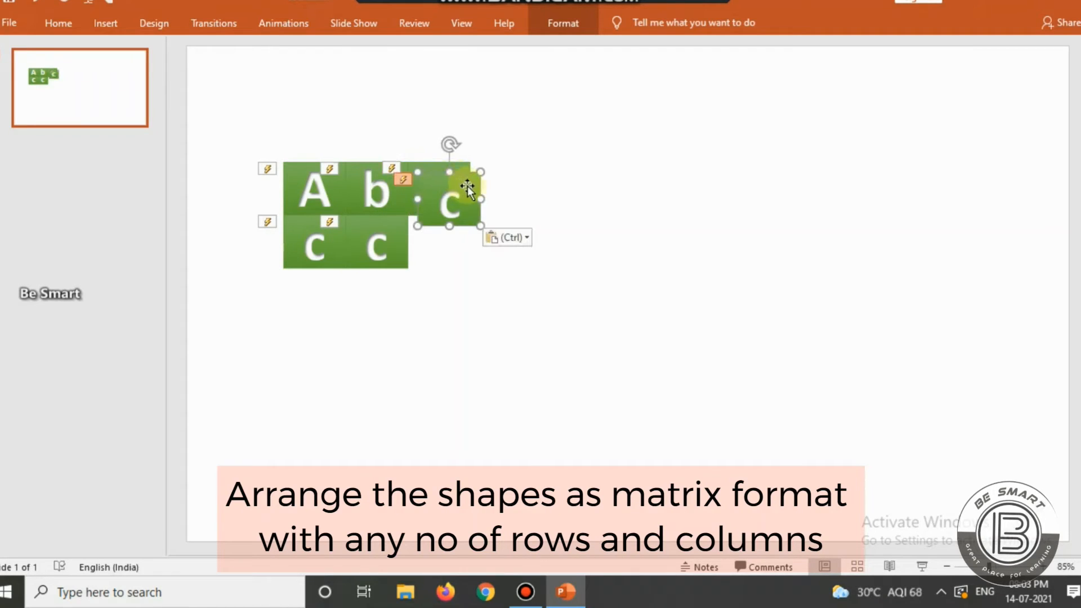
{"action": "left_click_drag", "start_coordinate": [472, 189], "coordinate": [582, 174]}
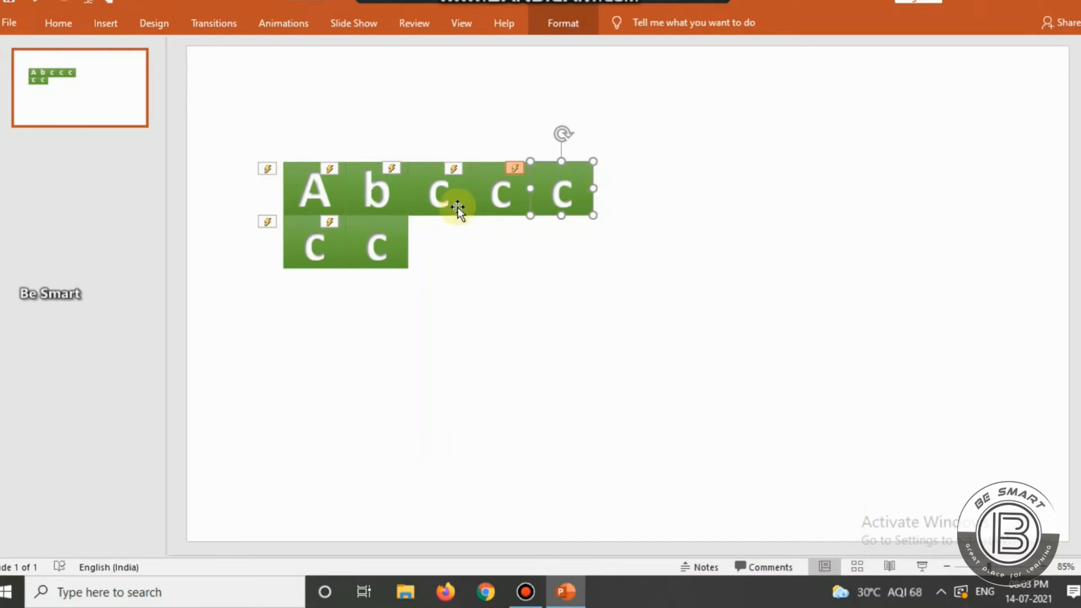
- Duplicate the second row's c tile and place the copies to extend that row to five tiles
{"action": "left_click", "coordinate": [394, 234]}
{"action": "key", "text": "ctrl+c"}
{"action": "key", "text": "ctrl+v"}
{"action": "left_click_drag", "start_coordinate": [394, 235], "coordinate": [550, 289]}
{"action": "key", "text": "ctrl+v"}
{"action": "key", "text": "ctrl+v"}
- Duplicate all ten tiles and place the copies directly below the originals to form a four-row grid
{"action": "key", "text": "ctrl+a"}
{"action": "key", "text": "ctrl+c"}
{"action": "key", "text": "ctrl+v"}
{"action": "key", "text": "ctrl+a"}
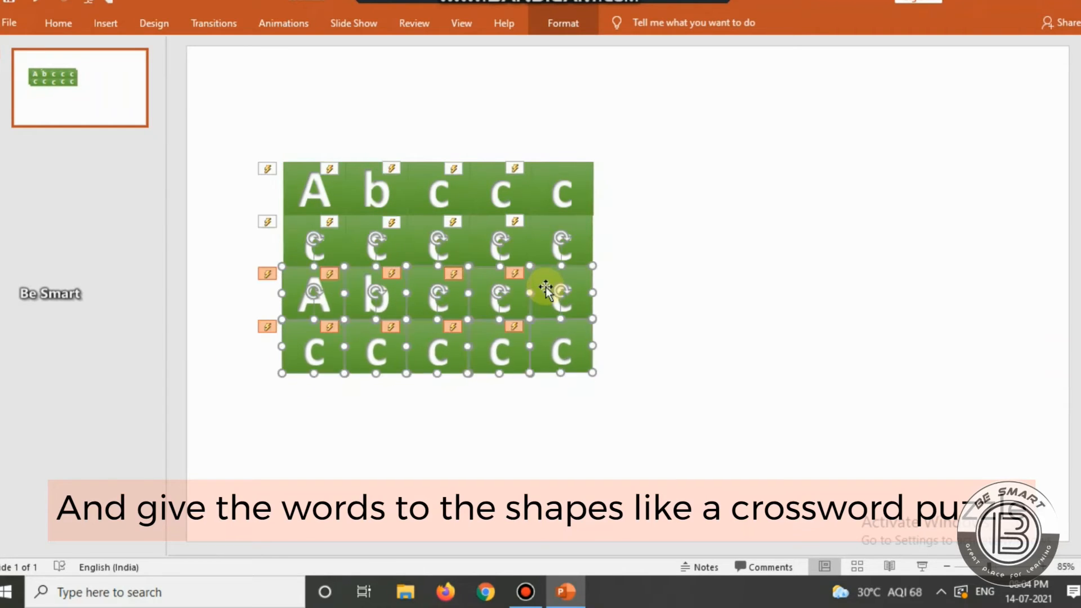
{"action": "left_click", "coordinate": [510, 410]}
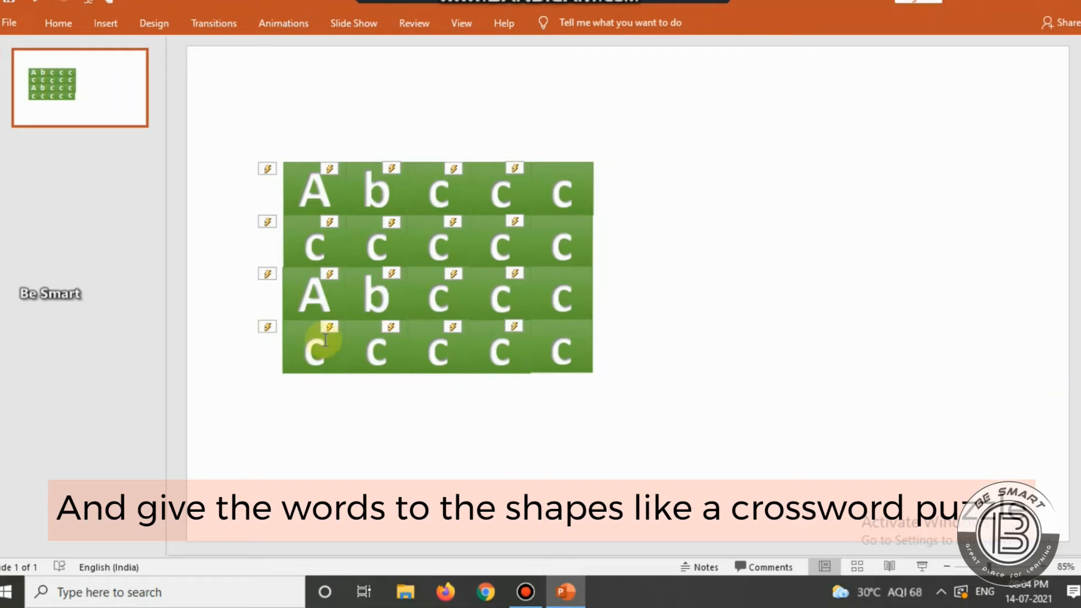
{"action": "left_click", "coordinate": [297, 357]}
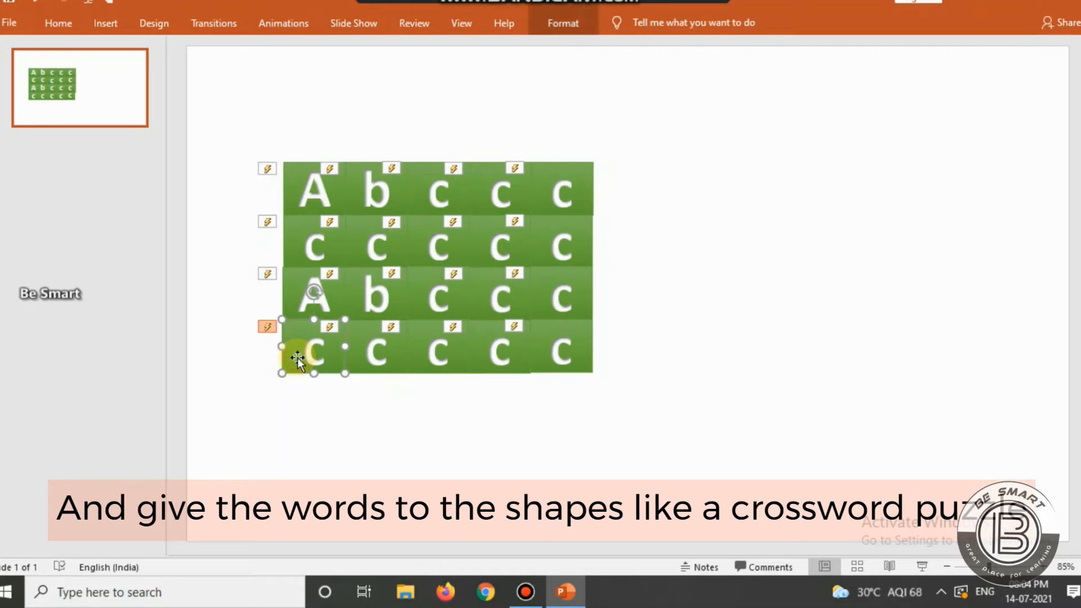
{"action": "key", "text": "ctrl+c"}
{"action": "key", "text": "ctrl+v"}
{"action": "left_click_drag", "start_coordinate": [320, 368], "coordinate": [306, 409]}
{"action": "key", "text": "Delete"}
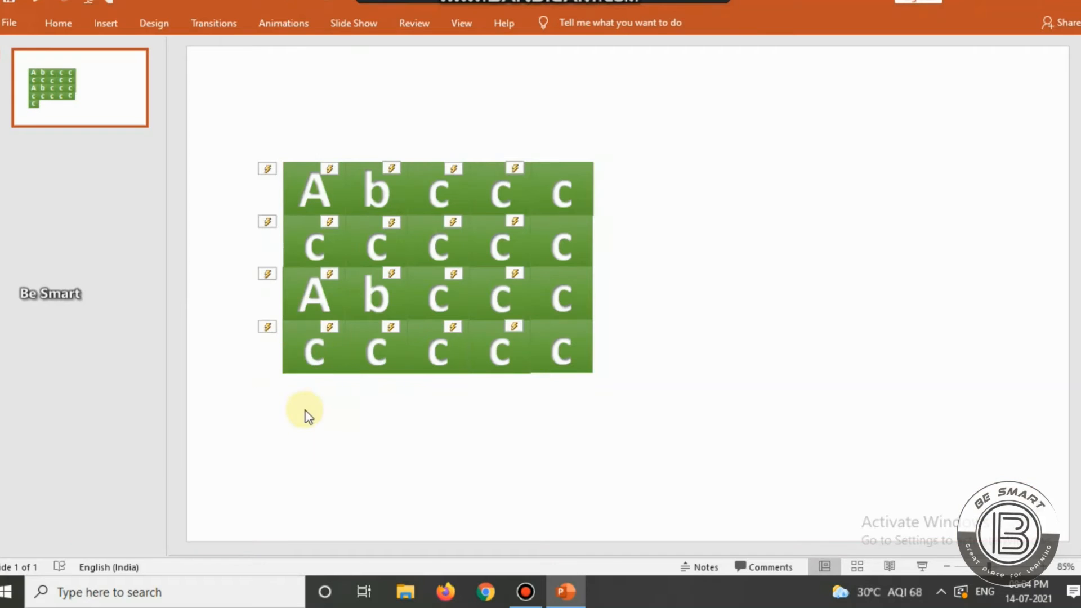
- Duplicate the five tiles of the bottom row and place the copies directly beneath as a fifth row
{"action": "left_click", "coordinate": [290, 354]}
{"action": "left_click", "coordinate": [395, 356], "text": "shift"}
{"action": "left_click", "coordinate": [423, 361], "text": "shift"}
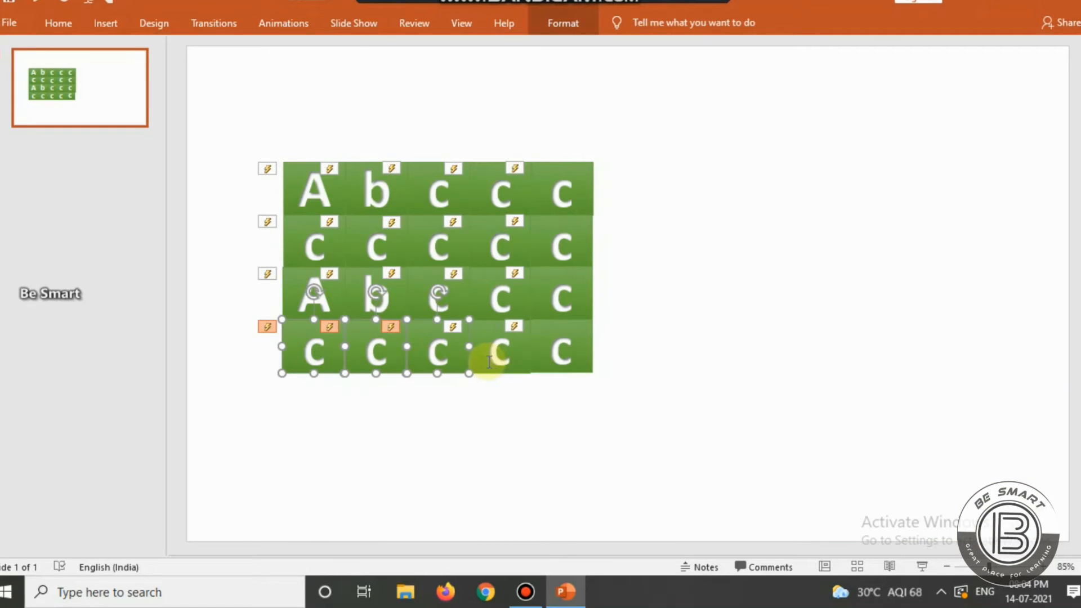
{"action": "left_click", "coordinate": [496, 353], "text": "shift"}
{"action": "key", "text": "ctrl+c"}
{"action": "key", "text": "ctrl+v"}
{"action": "left_click_drag", "start_coordinate": [559, 341], "coordinate": [549, 383]}
{"action": "left_click", "coordinate": [774, 214]}
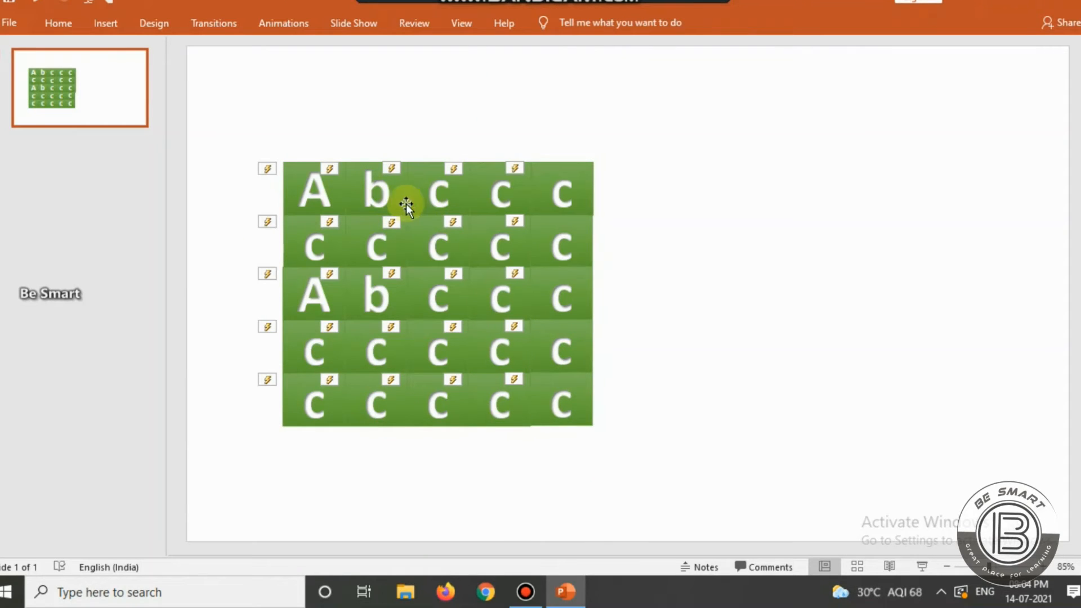
- Change the letters in the first row's second to fifth tiles to B, A, N and D
{"action": "left_click", "coordinate": [392, 196]}
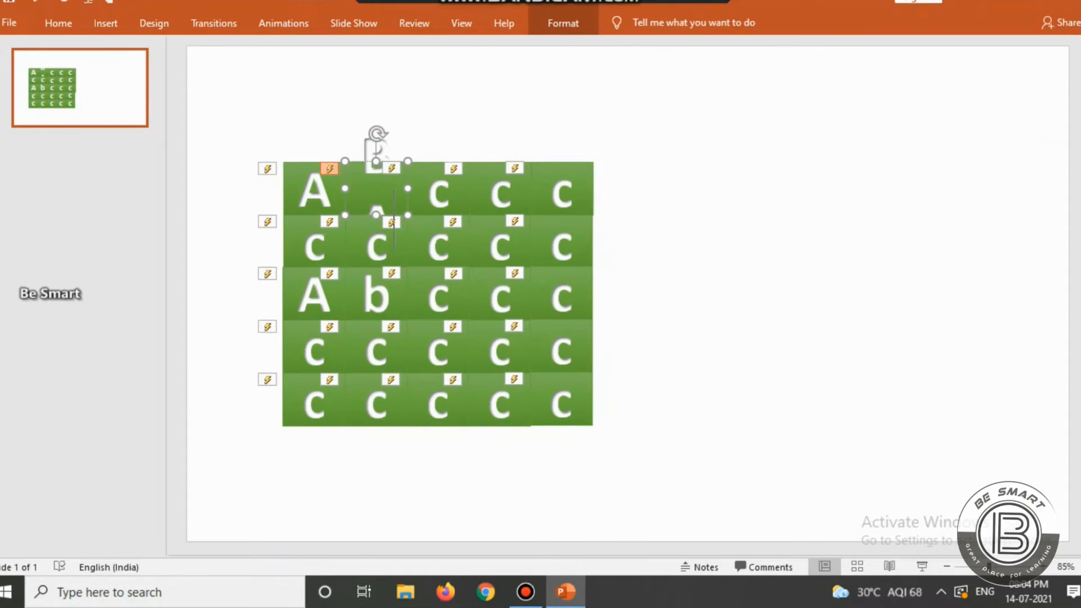
{"action": "left_click", "coordinate": [437, 192]}
{"action": "key", "text": "BackSpace"}
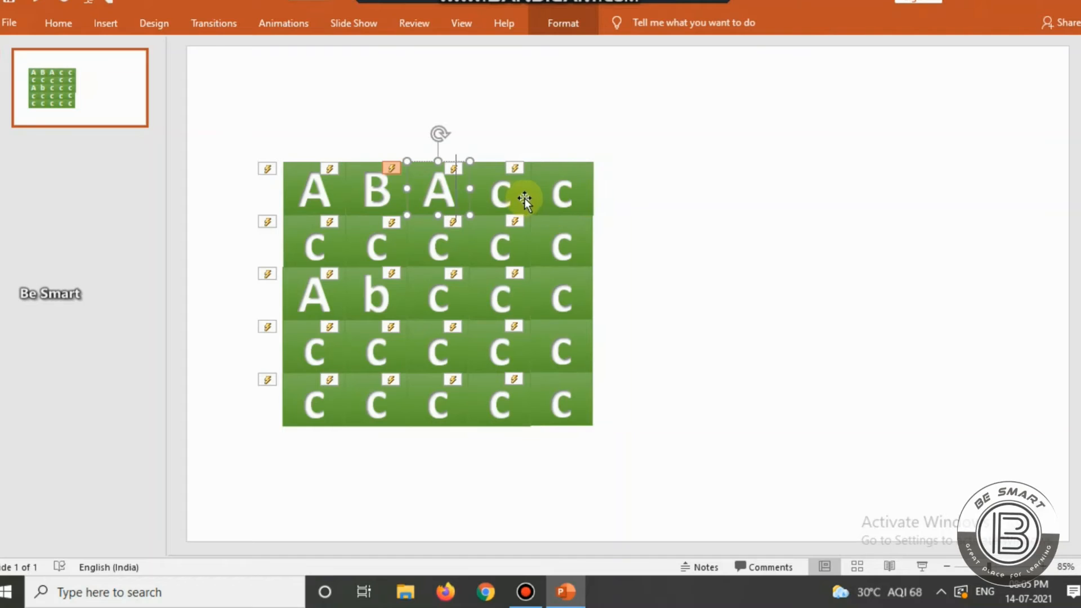
{"action": "left_click", "coordinate": [511, 194]}
{"action": "key", "text": "BackSpace"}
{"action": "left_click", "coordinate": [572, 196]}
{"action": "key", "text": "BackSpace"}
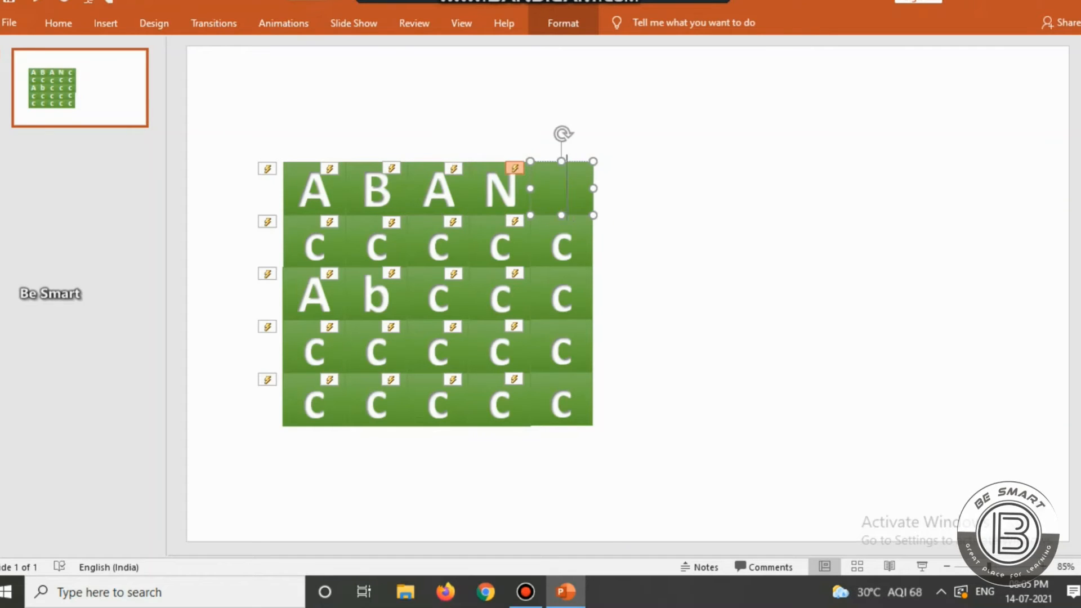
- Change the second row's first four letters to C, A, R, E and the third row's second letter to N
{"action": "left_click", "coordinate": [315, 242]}
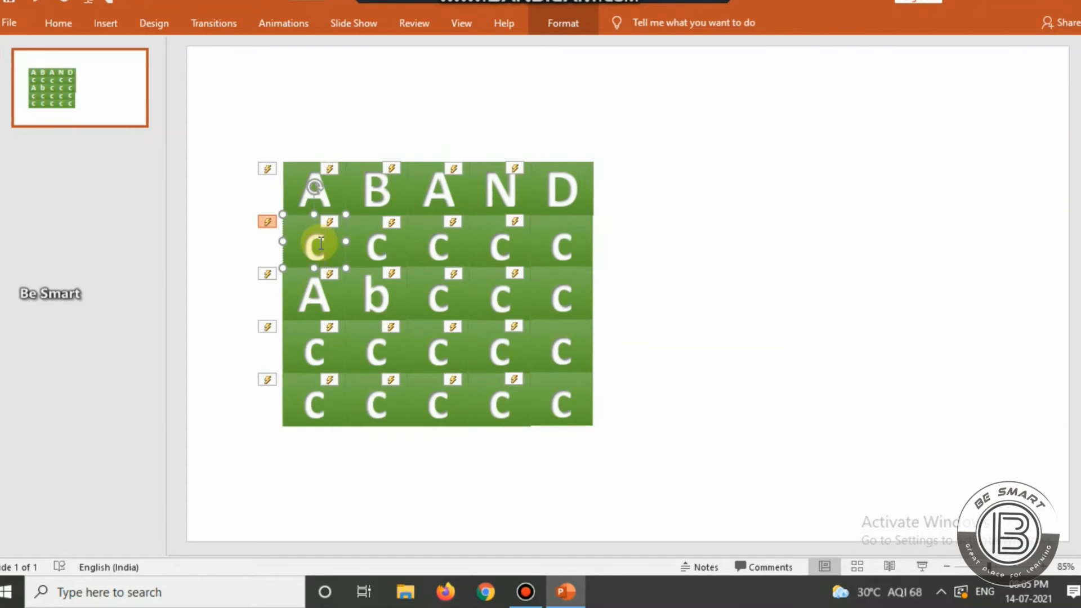
{"action": "left_click", "coordinate": [388, 241]}
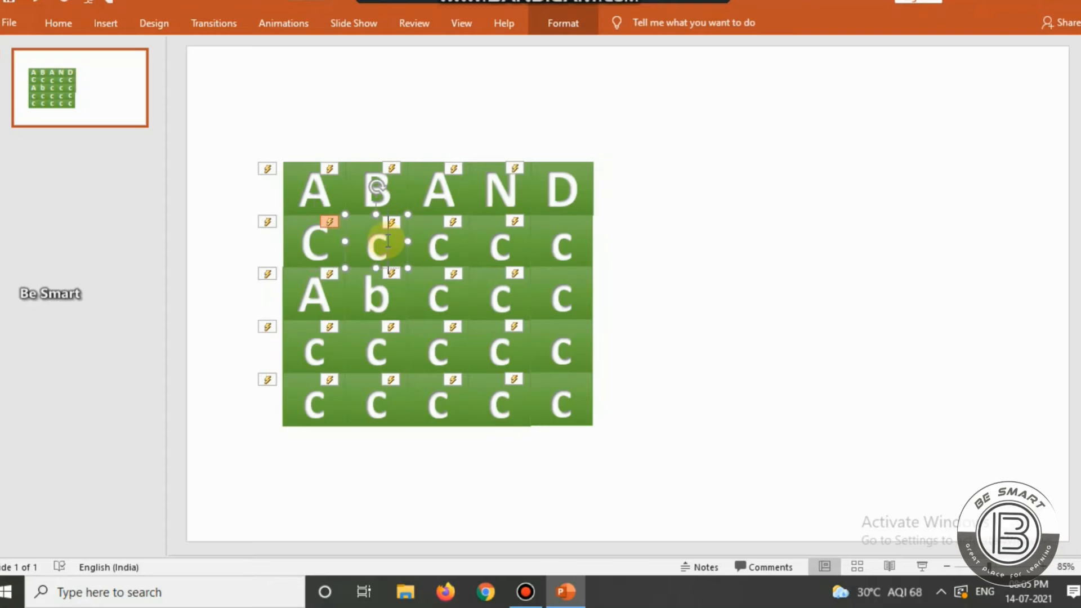
{"action": "left_click", "coordinate": [390, 288]}
{"action": "key", "text": "BackSpace"}
{"action": "type", "text": "N"}
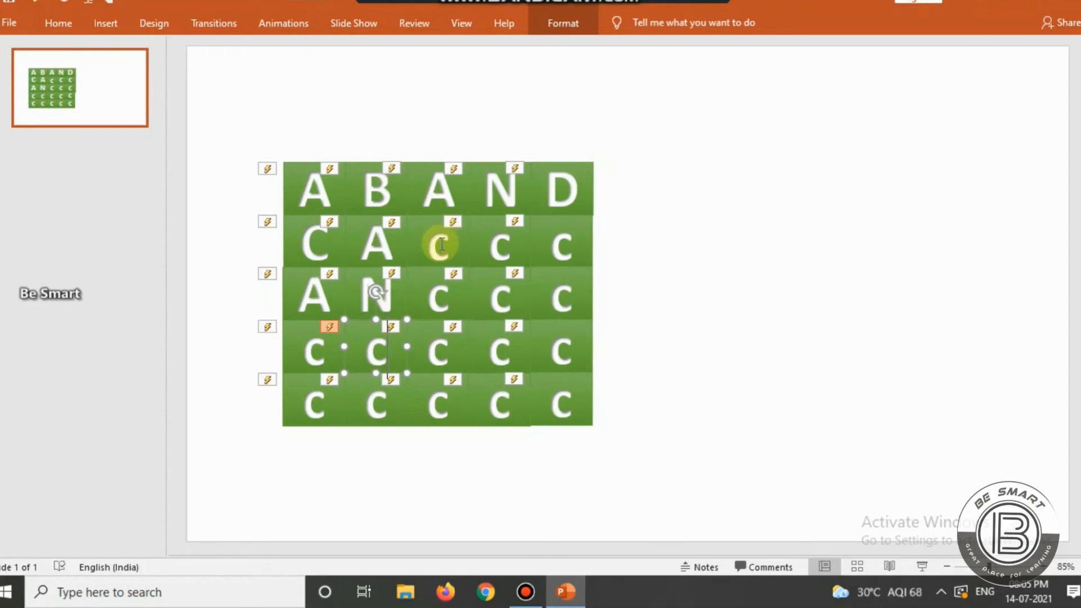
{"action": "left_click", "coordinate": [442, 245]}
{"action": "key", "text": "BackSpace"}
{"action": "left_click", "coordinate": [515, 258]}
{"action": "key", "text": "BackSpace"}
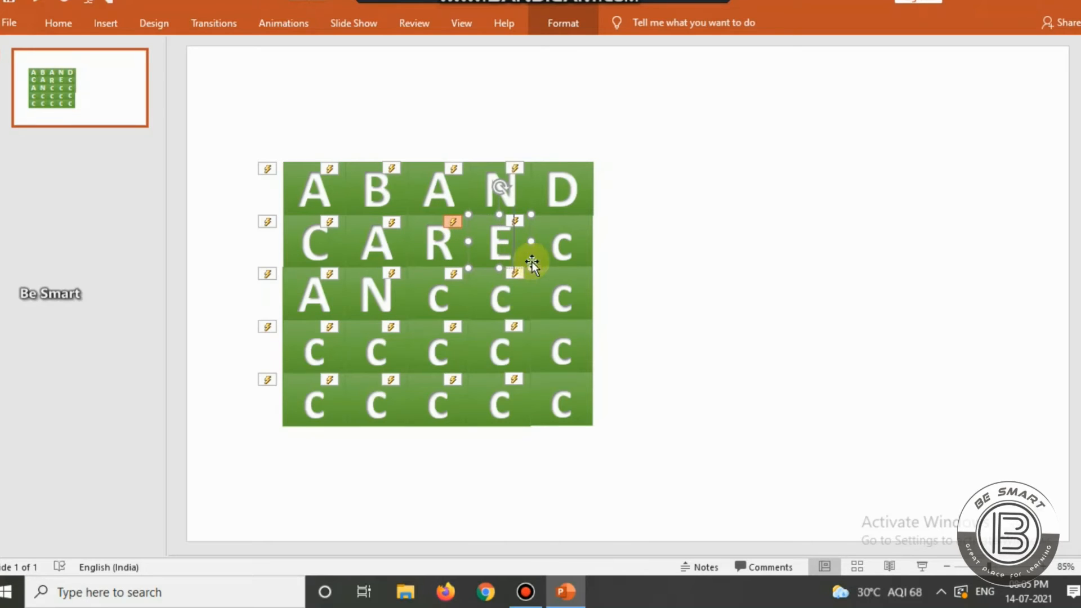
- Change the fourth column's third and fourth letters to S and T, and the third row's middle letter to capital C
{"action": "left_click", "coordinate": [517, 307]}
{"action": "key", "text": "BackSpace"}
{"action": "left_click", "coordinate": [515, 350]}
{"action": "key", "text": "BackSpace"}
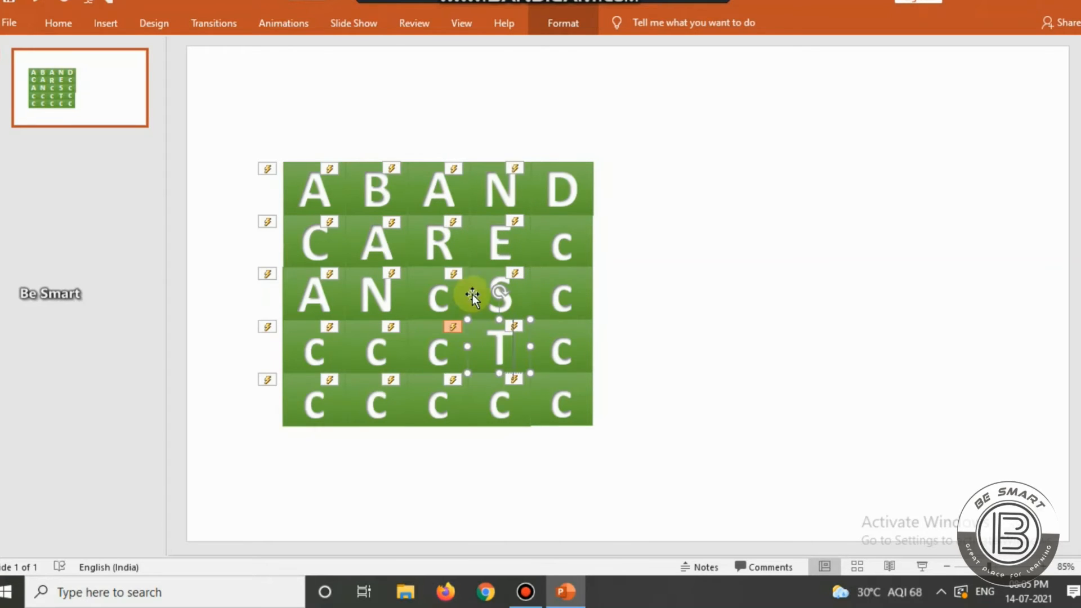
{"action": "left_click", "coordinate": [449, 296]}
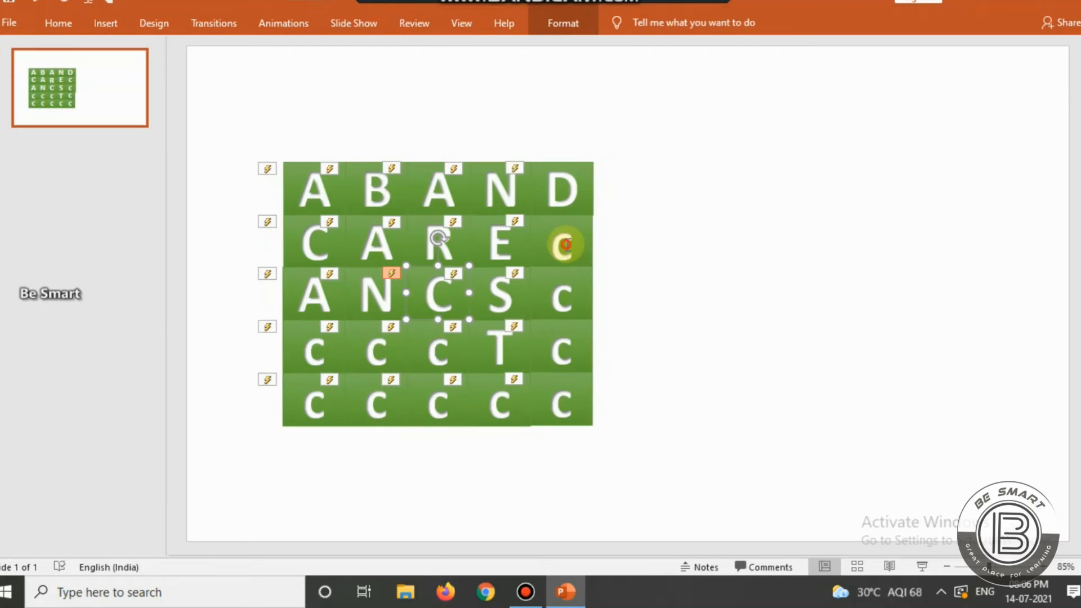
- Change the last column's second and third letters to T and P
{"action": "double_click", "coordinate": [565, 244]}
{"action": "type", "text": "T"}
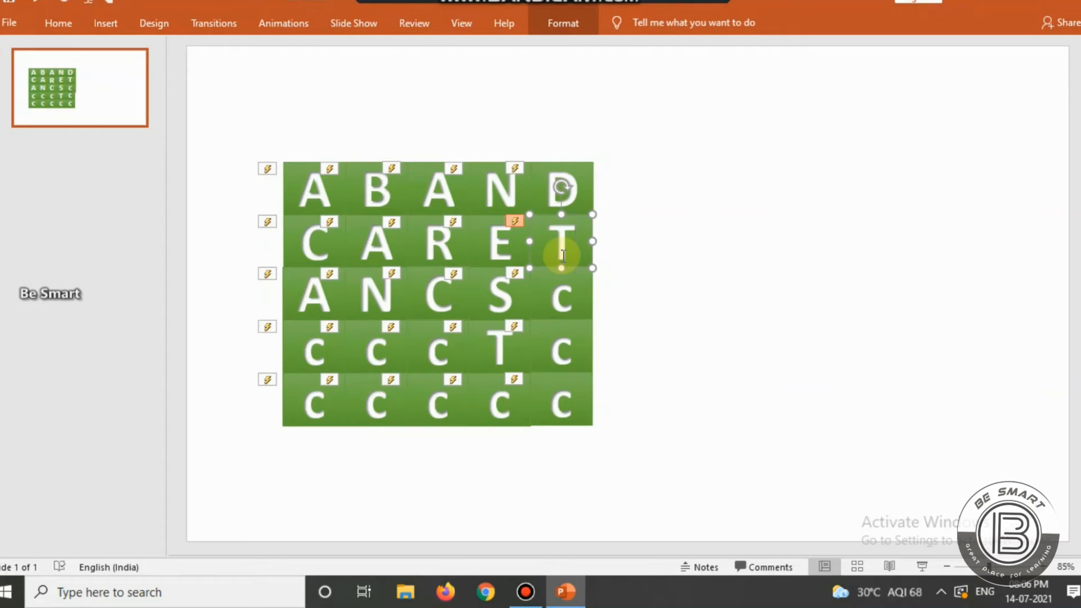
{"action": "double_click", "coordinate": [569, 301]}
{"action": "type", "text": "P"}
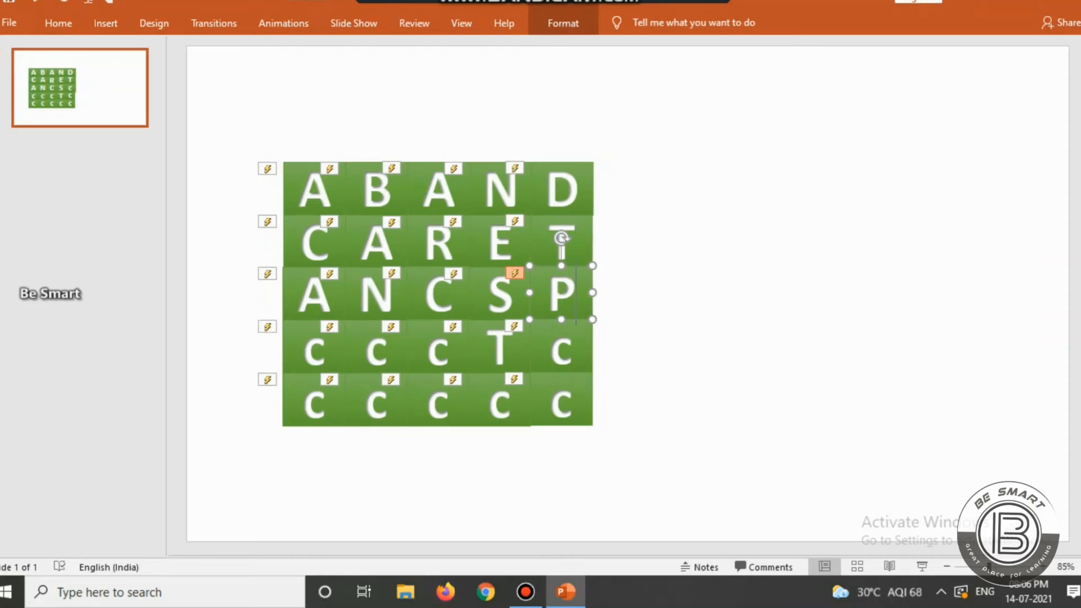
- Change the first three letters of the fourth row to N, E and E
{"action": "left_click", "coordinate": [326, 357]}
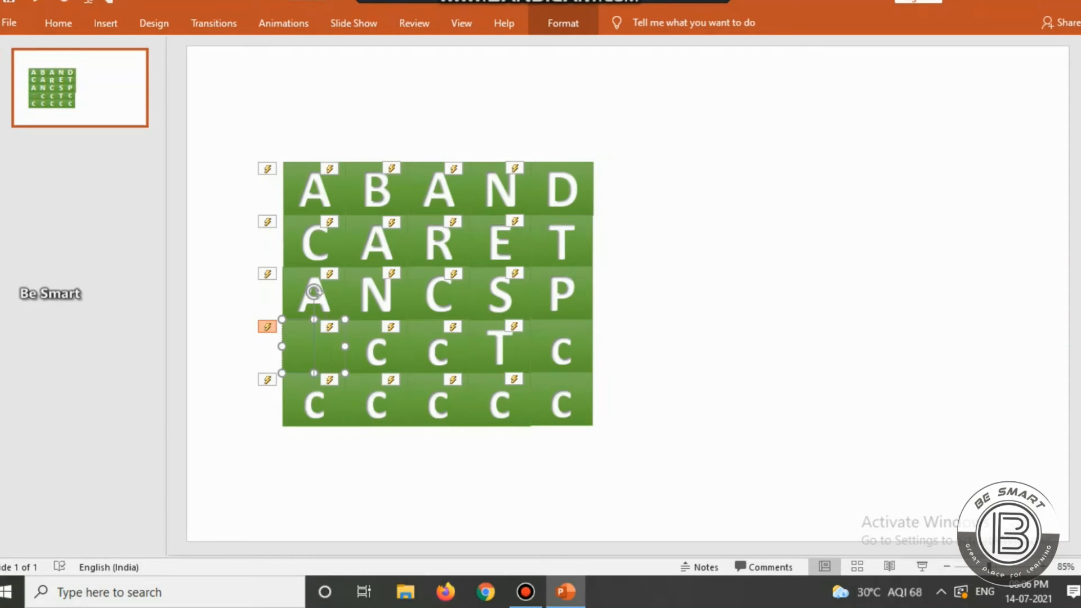
{"action": "left_click", "coordinate": [321, 399]}
{"action": "left_click", "coordinate": [379, 347]}
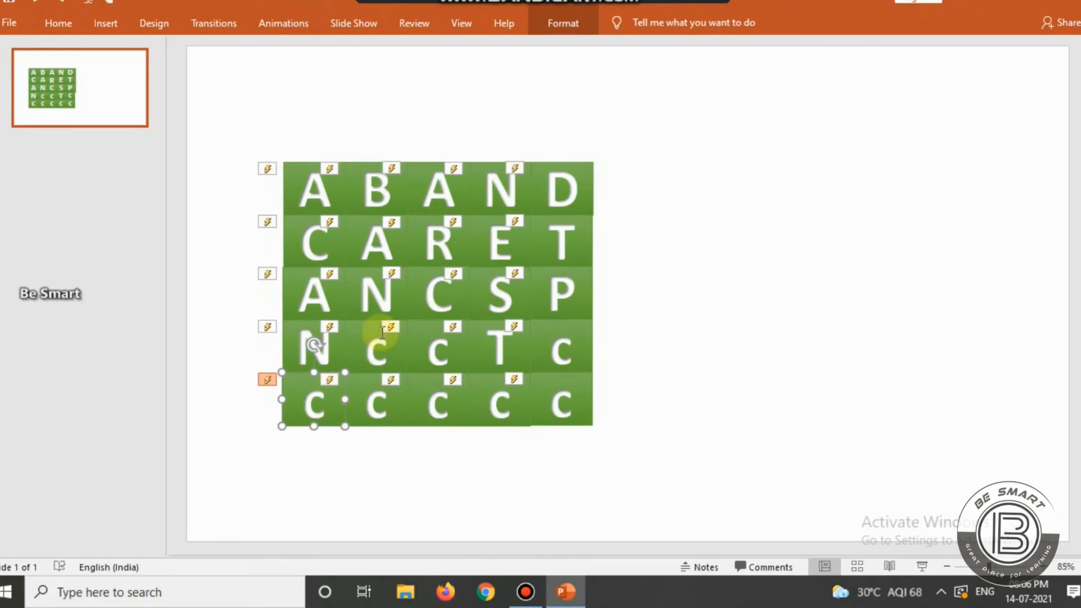
{"action": "left_click", "coordinate": [444, 363]}
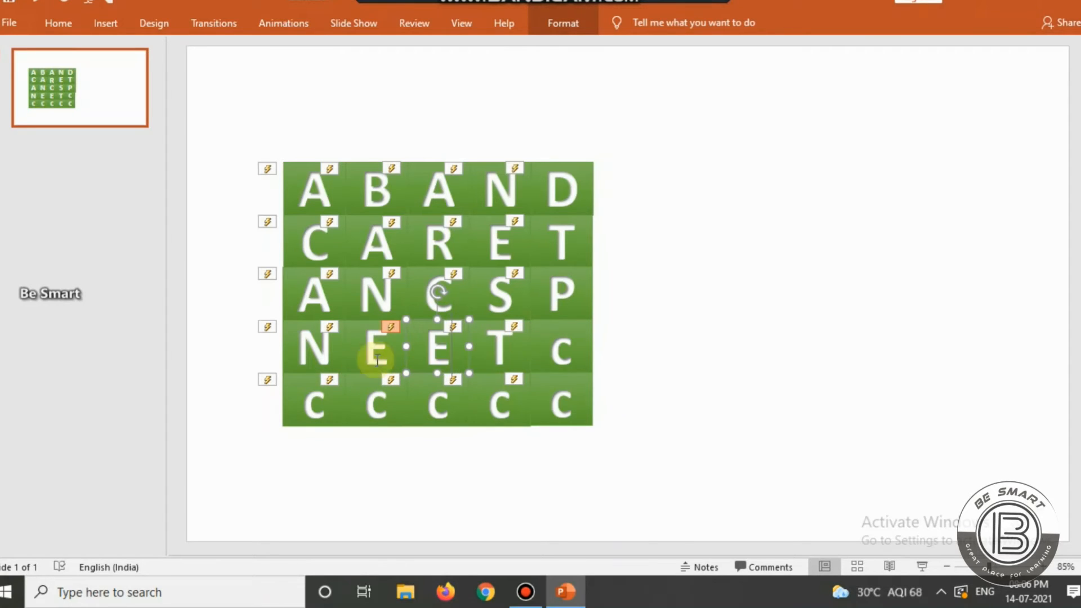
{"action": "left_click", "coordinate": [565, 351]}
- Change the first three letters of the bottom row to W, A and N
{"action": "left_click", "coordinate": [327, 408]}
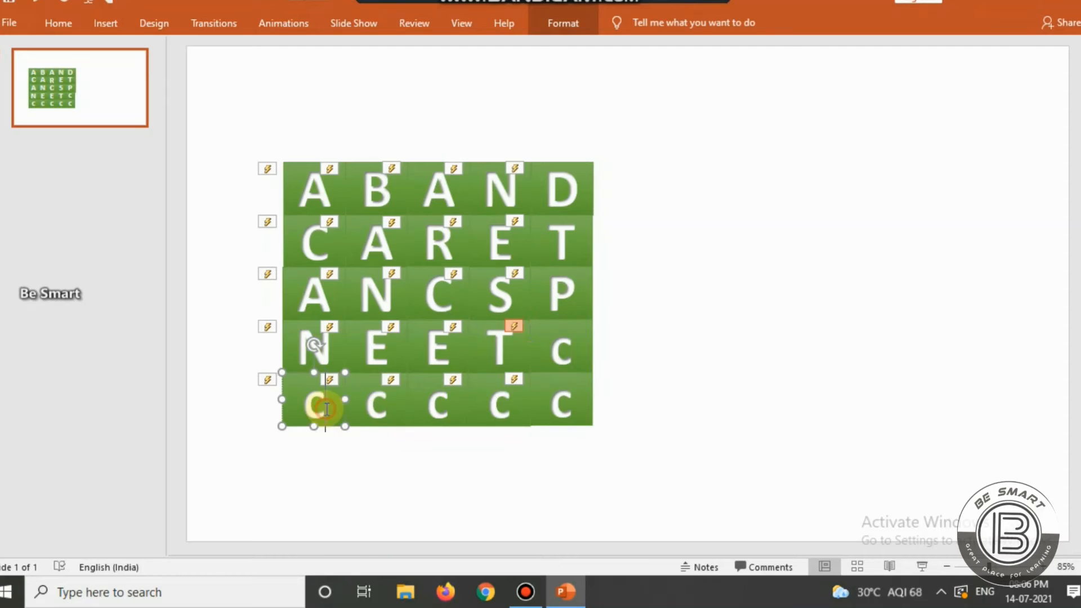
{"action": "left_click", "coordinate": [378, 414]}
{"action": "key", "text": "BackSpace"}
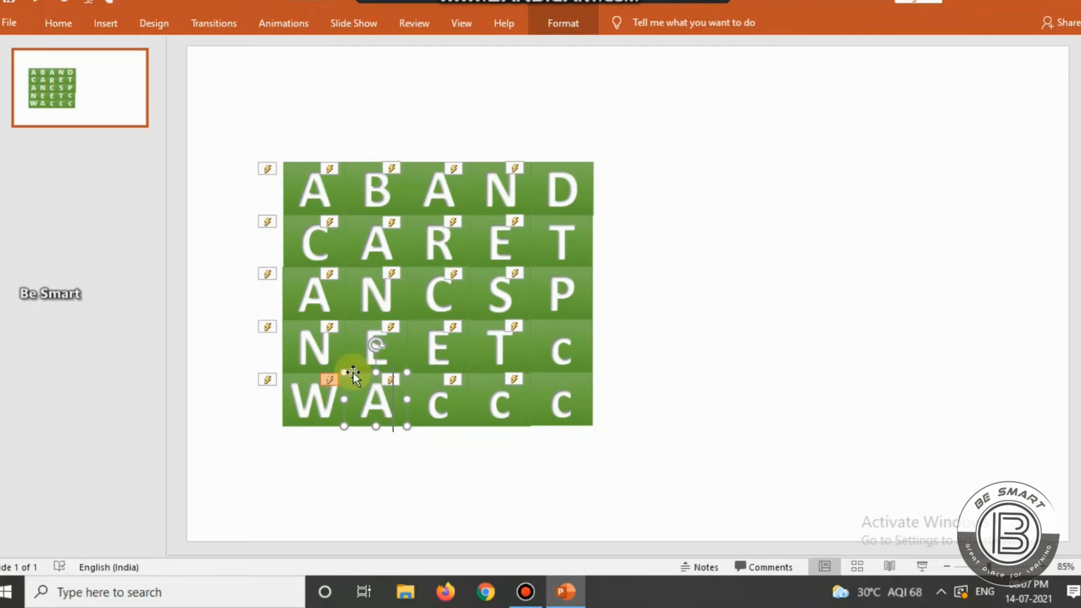
{"action": "type", "text": "A"}
{"action": "left_click", "coordinate": [441, 404]}
{"action": "key", "text": "BackSpace"}
{"action": "left_click", "coordinate": [500, 403]}
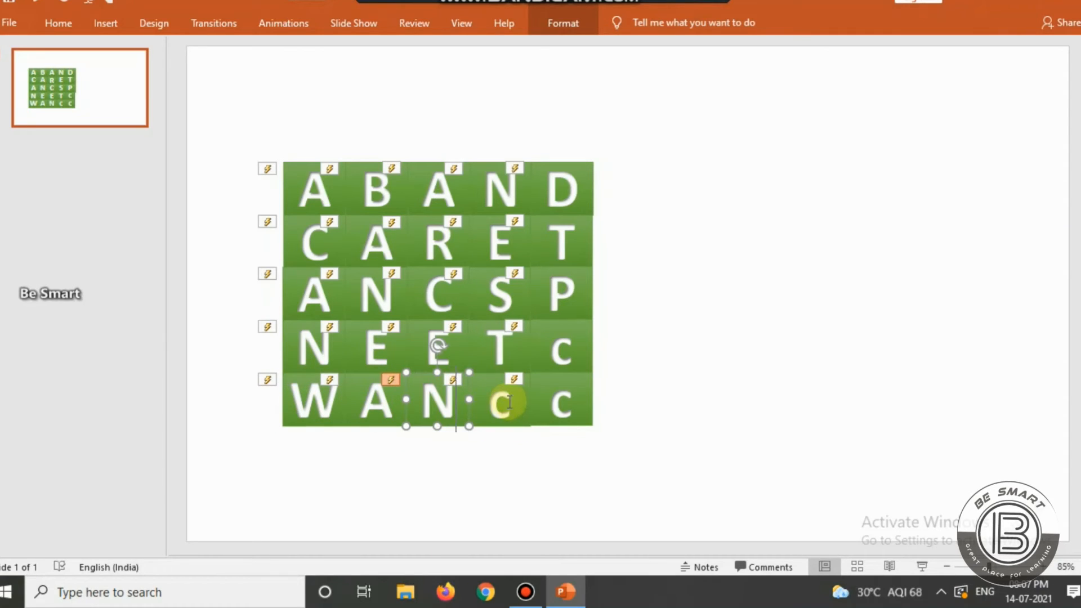
- Change the bottom row's first letter to V and fourth letter to G, and the fourth row's last letter to O
{"action": "left_click", "coordinate": [299, 395]}
{"action": "left_click", "coordinate": [510, 405]}
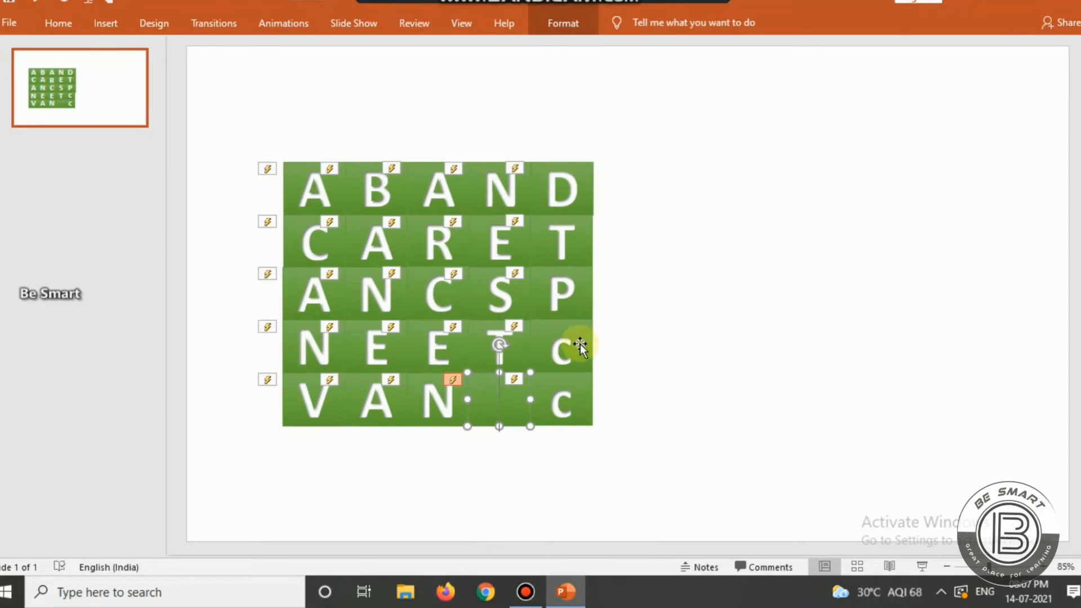
{"action": "left_click", "coordinate": [560, 359]}
{"action": "left_click", "coordinate": [498, 404]}
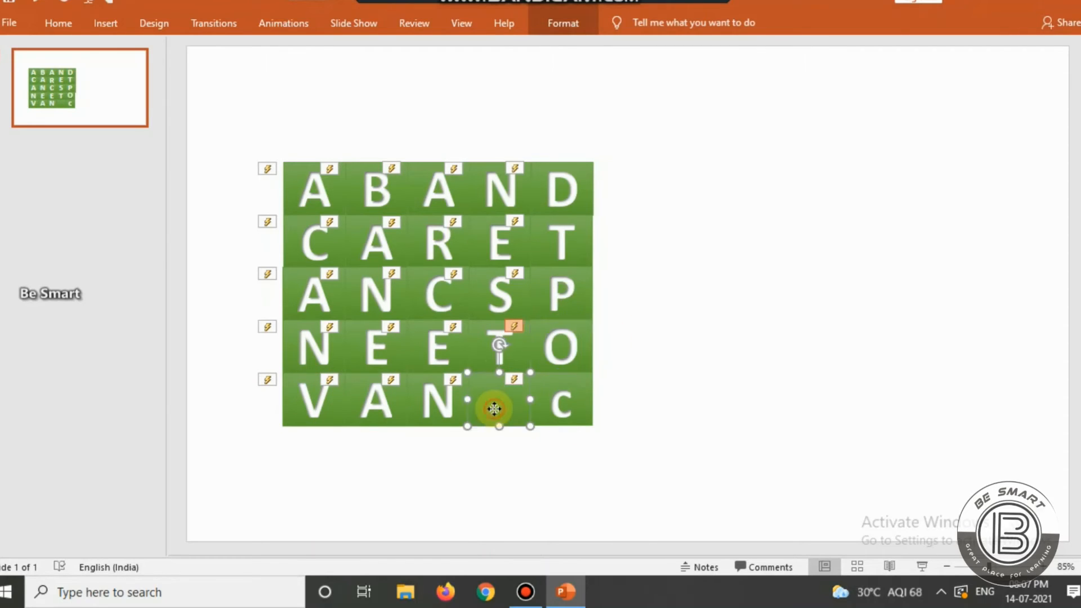
{"action": "type", "text": "G"}
{"action": "left_click", "coordinate": [518, 338]}
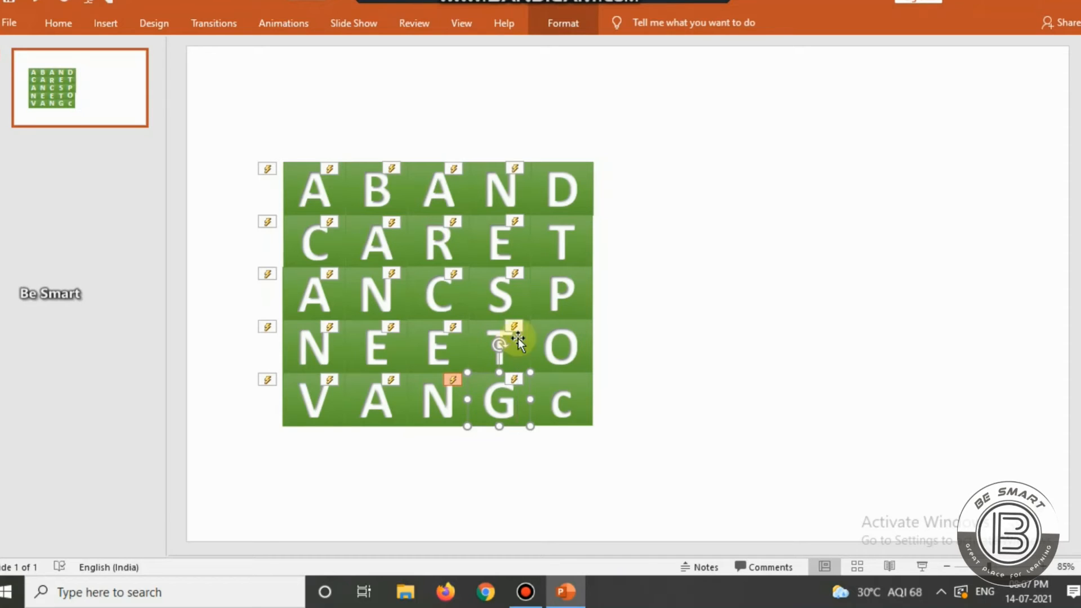
- Change the last letter of the bottom row to I
{"action": "double_click", "coordinate": [567, 405]}
{"action": "type", "text": "I"}
{"action": "left_click", "coordinate": [716, 271]}
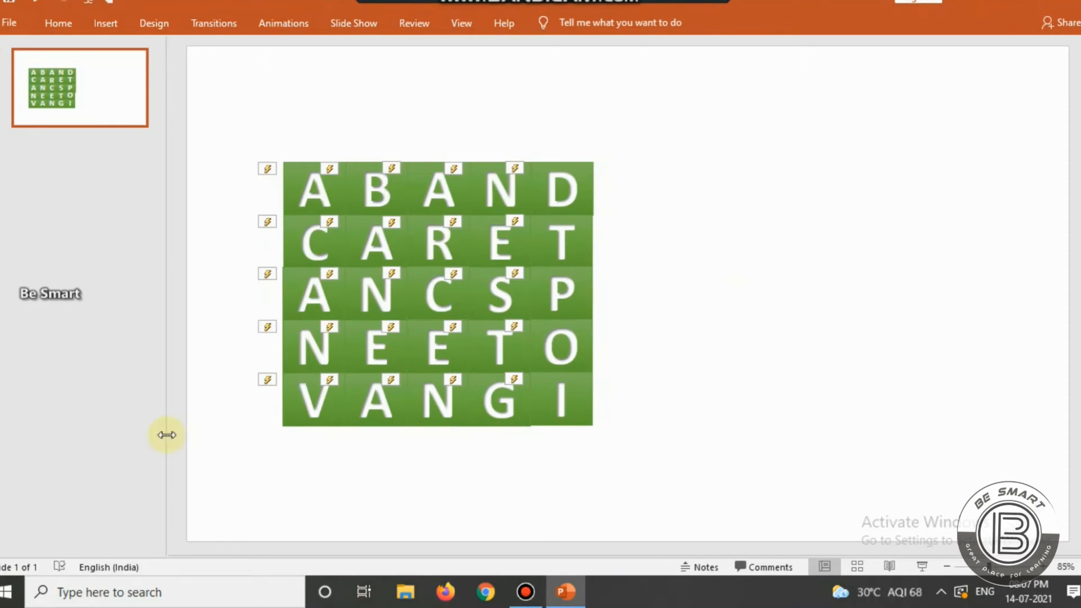
{"action": "left_click_drag", "start_coordinate": [273, 135], "coordinate": [608, 439]}
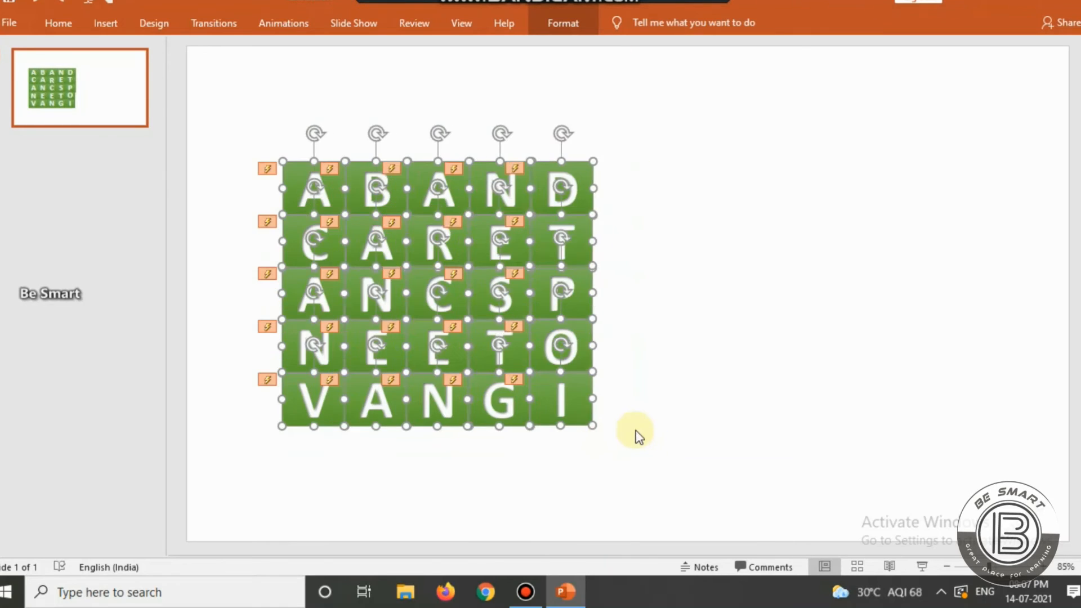
{"action": "left_click", "coordinate": [637, 434]}
- Insert the Chrome logo picture from the logos folder onto the slide
{"action": "left_click", "coordinate": [106, 23]}
{"action": "left_click", "coordinate": [116, 89]}
{"action": "left_click", "coordinate": [123, 126]}
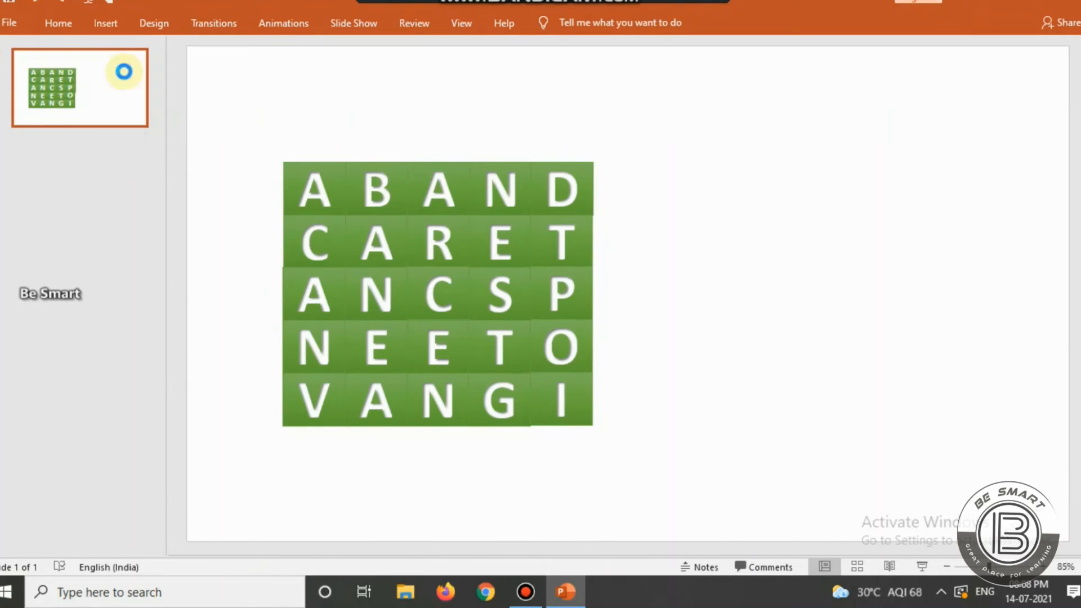
{"action": "double_click", "coordinate": [384, 107]}
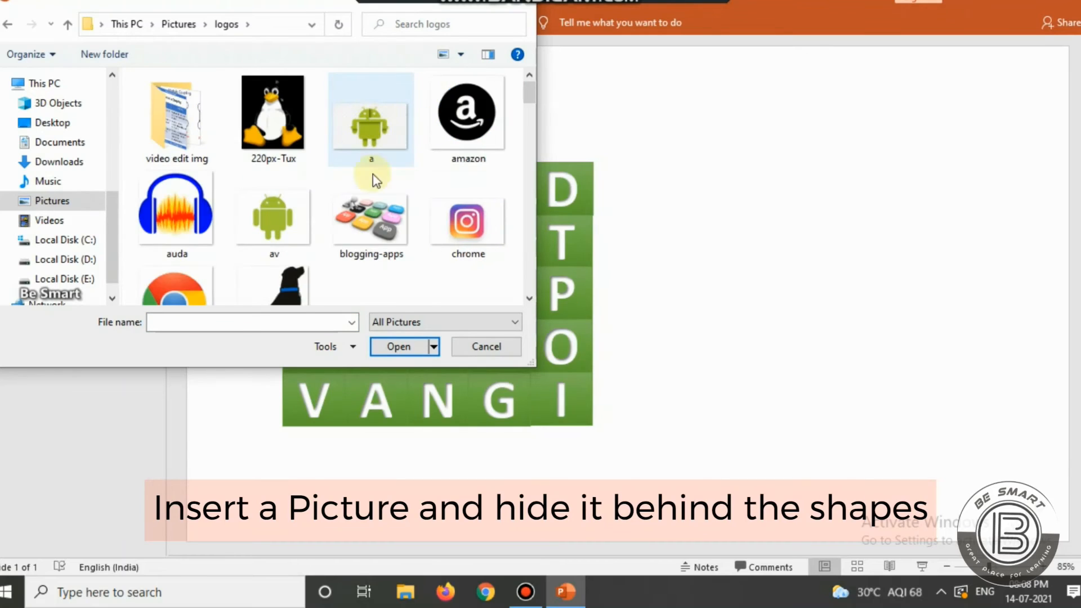
{"action": "double_click", "coordinate": [173, 287]}
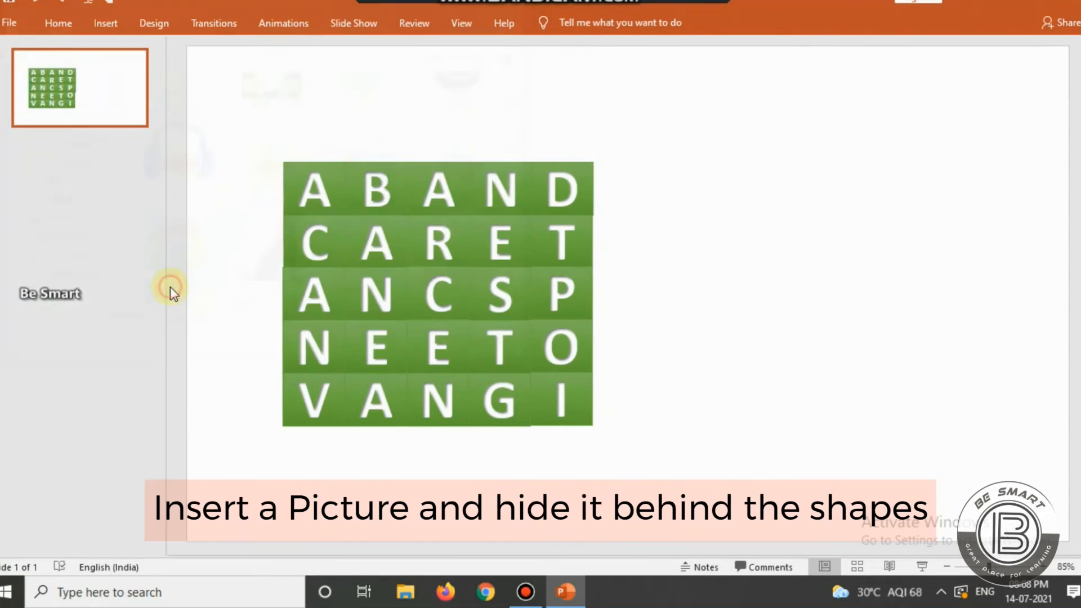
- Place the Chrome logo over the middle of the letter grid and enlarge it to cover most of the tiles
{"action": "left_click_drag", "start_coordinate": [654, 303], "coordinate": [461, 298]}
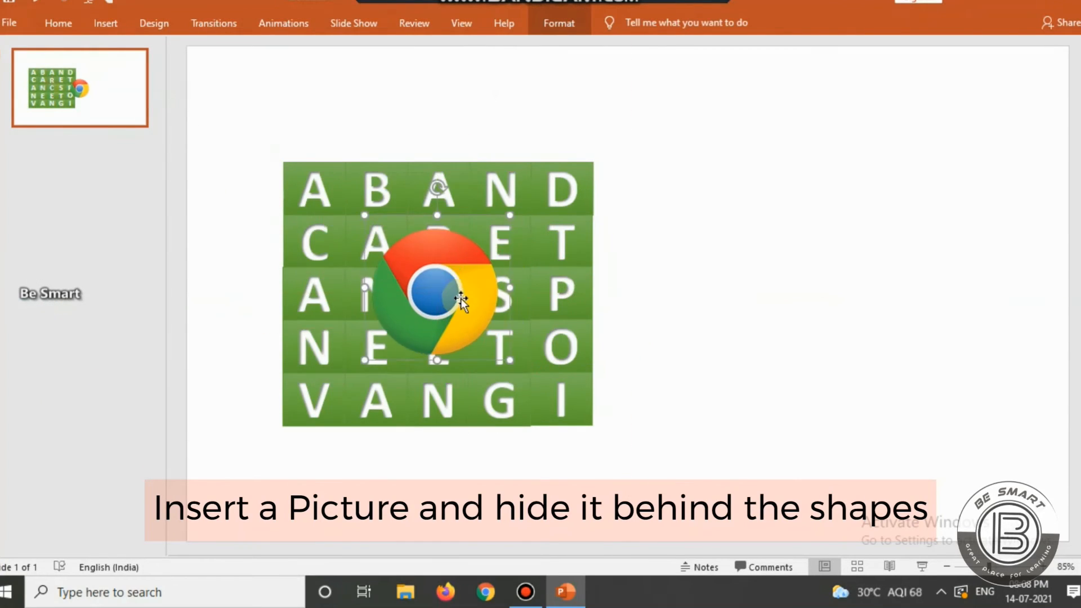
{"action": "left_click_drag", "start_coordinate": [510, 362], "coordinate": [549, 394]}
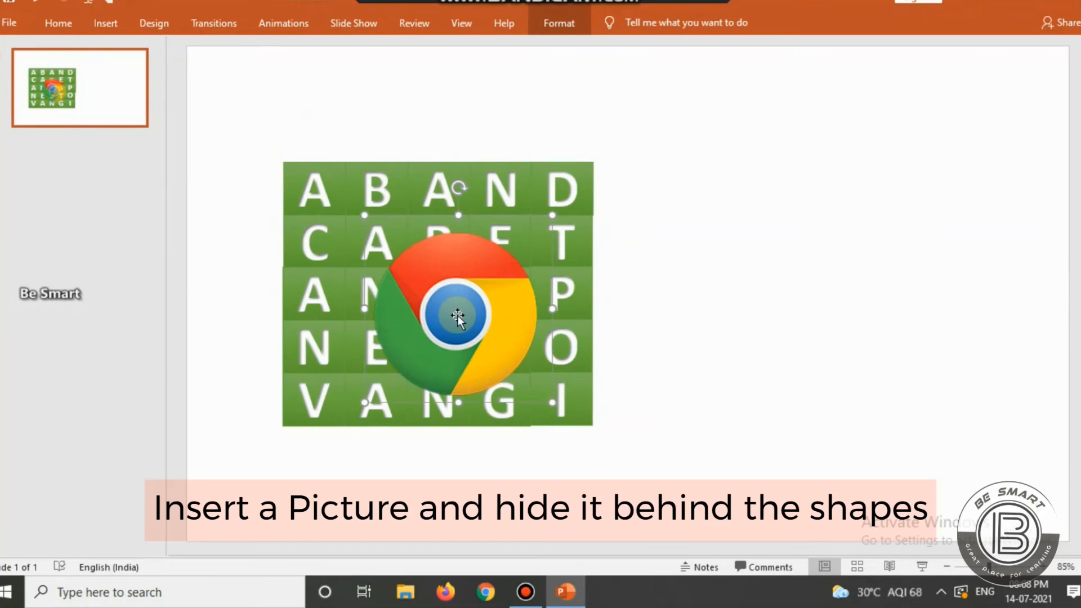
{"action": "left_click_drag", "start_coordinate": [453, 312], "coordinate": [431, 293]}
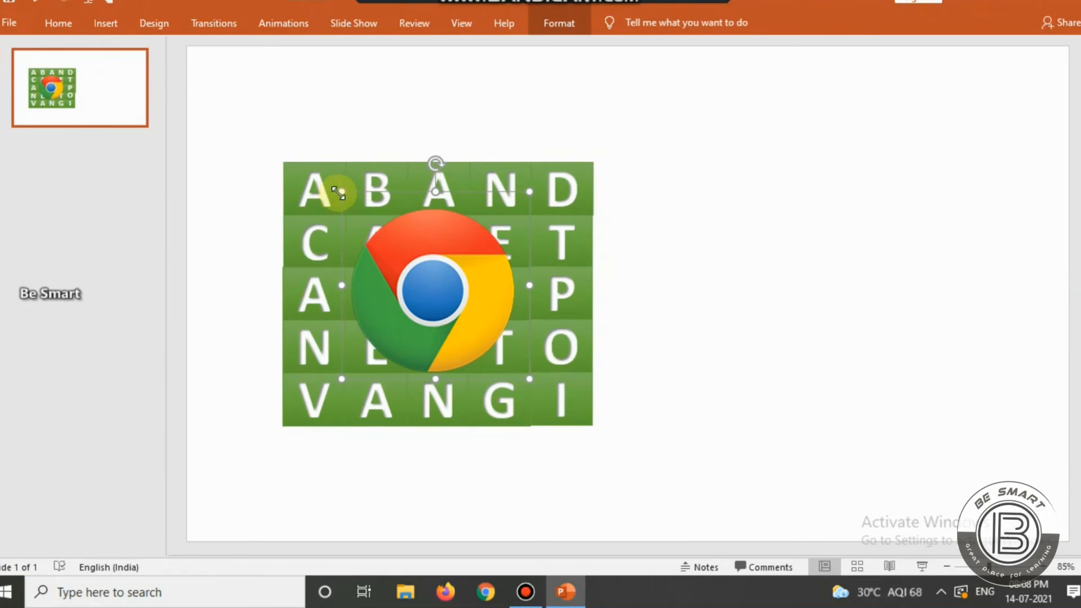
{"action": "left_click_drag", "start_coordinate": [338, 193], "coordinate": [311, 165]}
{"action": "left_click_drag", "start_coordinate": [395, 273], "coordinate": [417, 290]}
- Send the Chrome logo to the back so it is hidden behind the letter tiles
{"action": "right_click", "coordinate": [448, 295]}
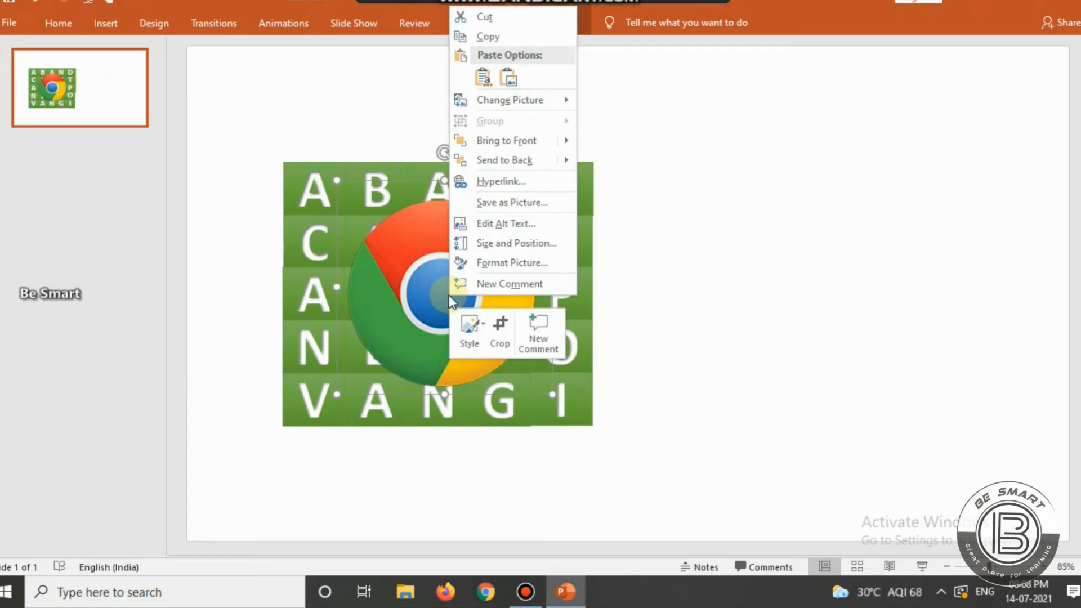
{"action": "left_click", "coordinate": [497, 160]}
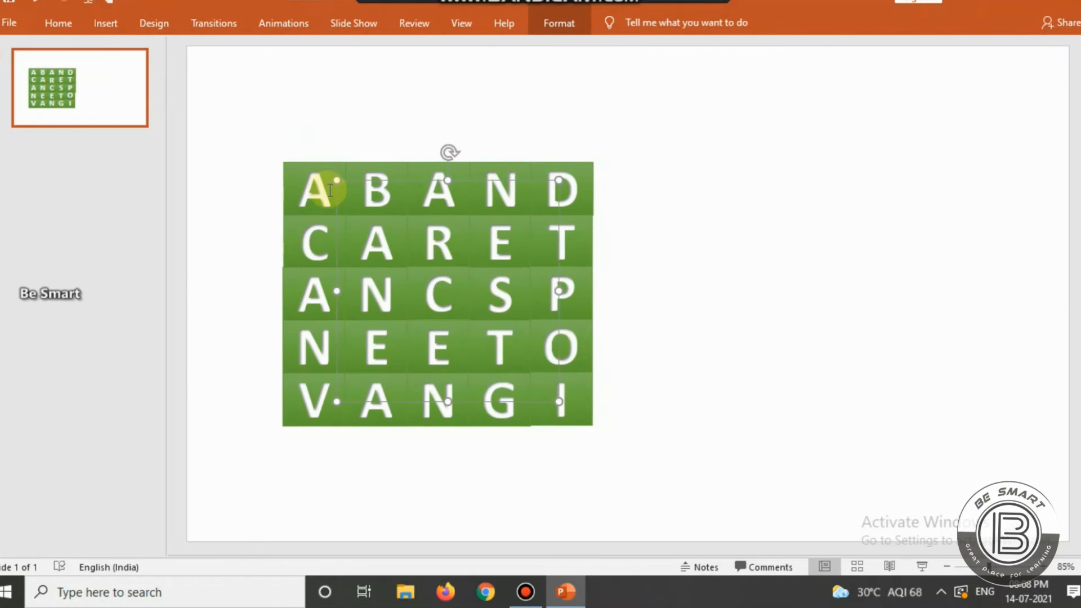
{"action": "left_click", "coordinate": [672, 248]}
- Insert the 30-second countdown timer video on the slide and preview its opening seconds
{"action": "left_click", "coordinate": [123, 33]}
{"action": "left_click", "coordinate": [941, 78]}
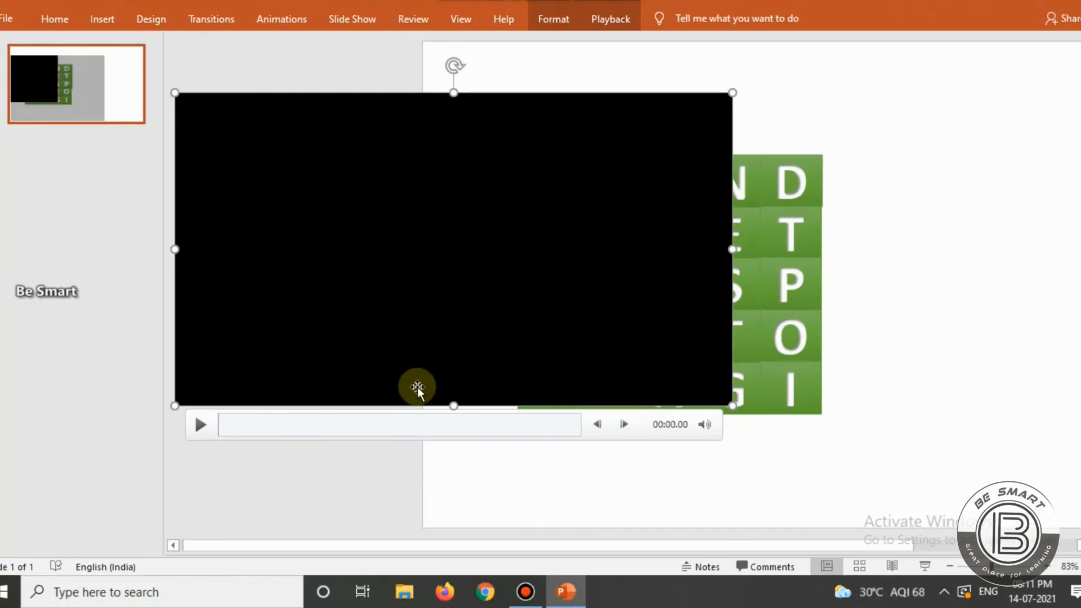
{"action": "left_click", "coordinate": [200, 424]}
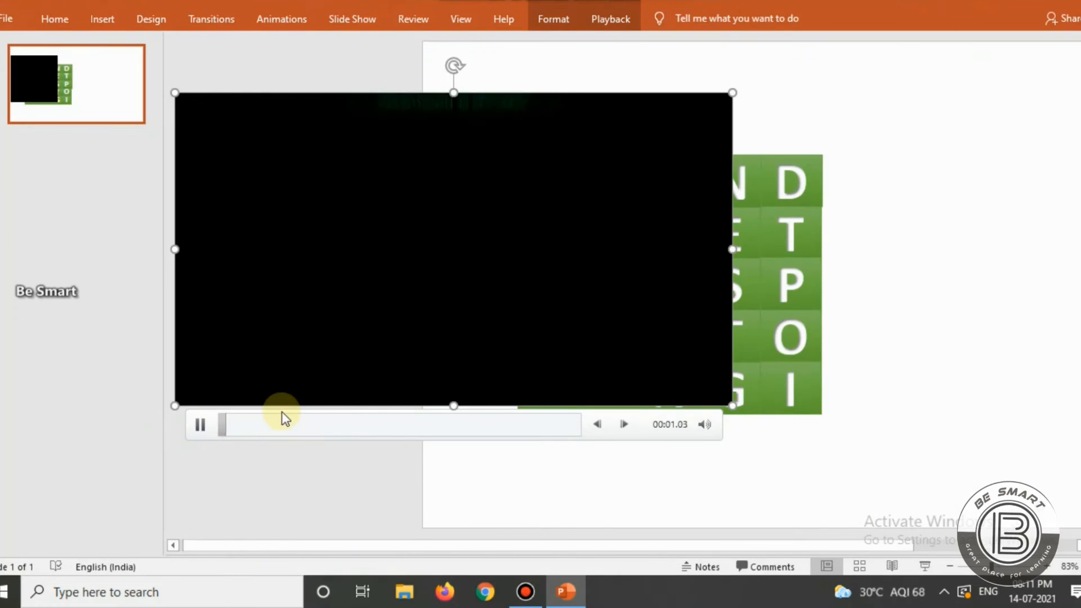
{"action": "left_click", "coordinate": [259, 424]}
{"action": "left_click", "coordinate": [229, 424]}
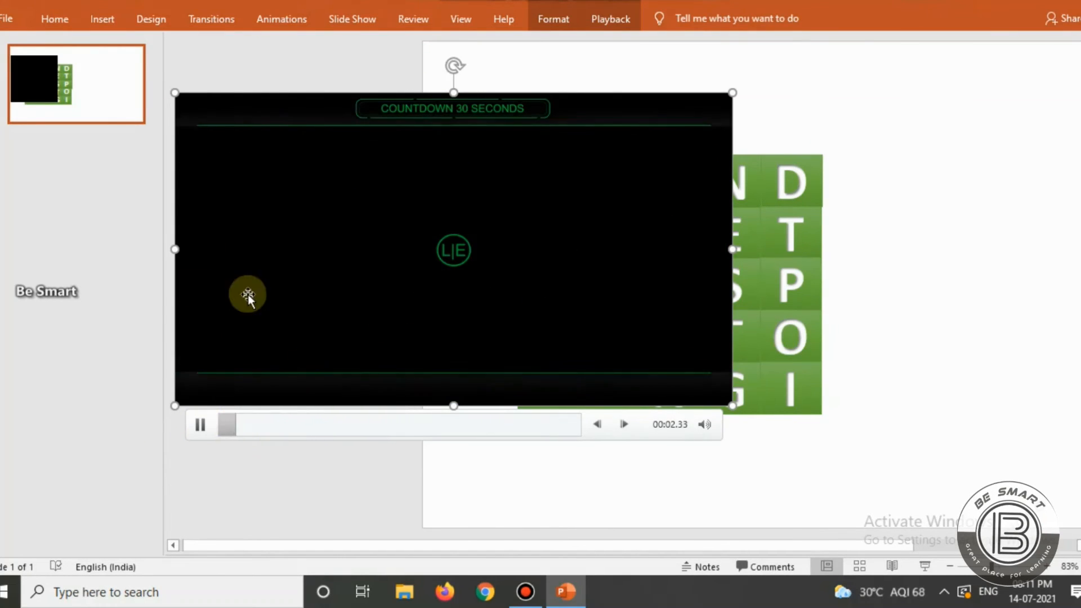
{"action": "left_click", "coordinate": [176, 318]}
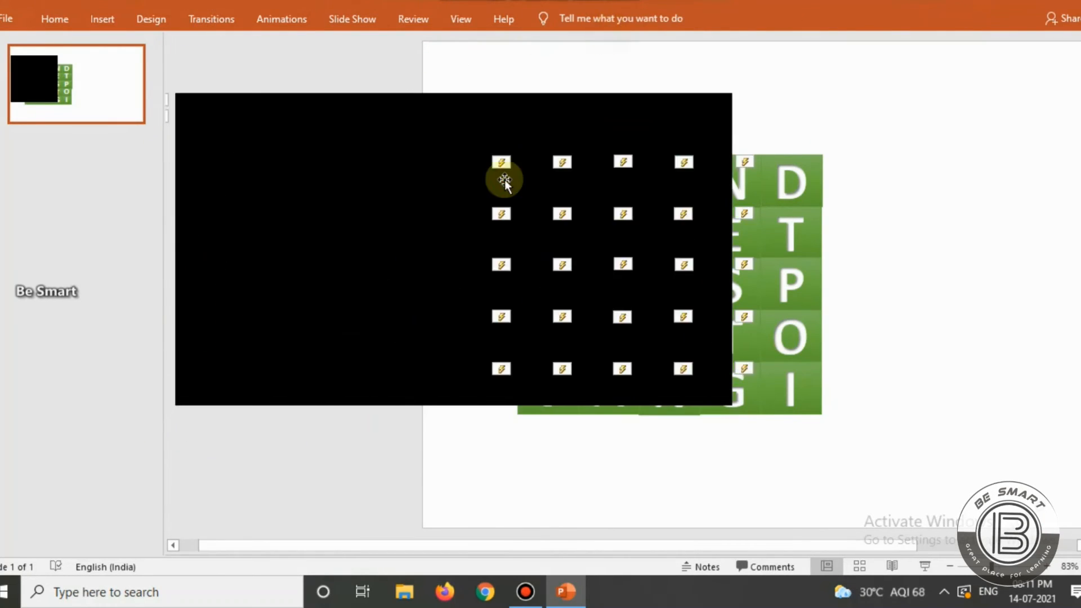
- Trim the beginning of the countdown video to a start time of 00:03.023
{"action": "left_click", "coordinate": [611, 18]}
{"action": "left_click", "coordinate": [159, 58]}
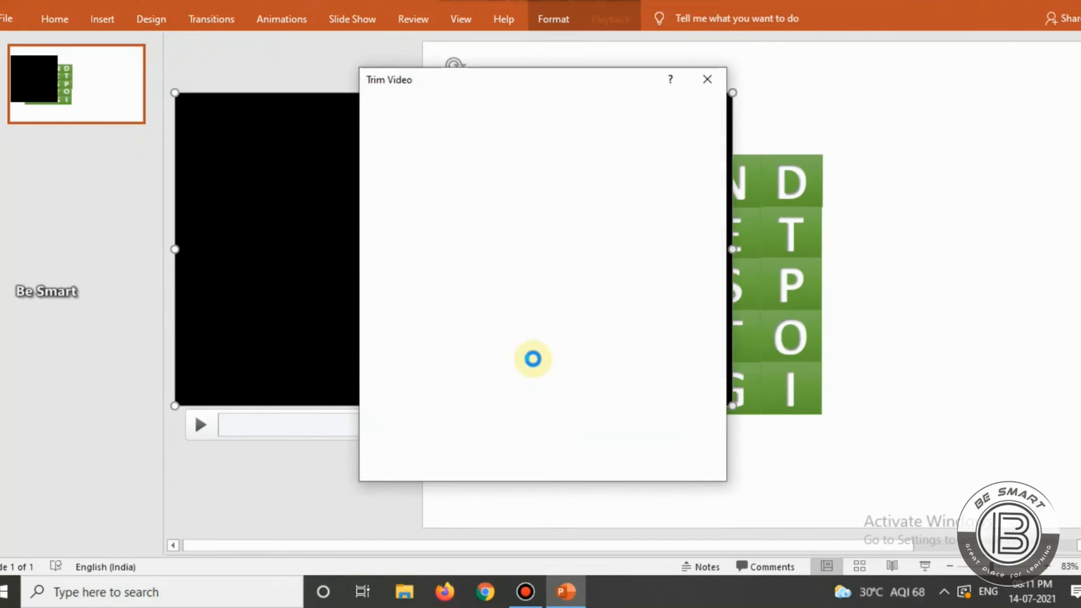
{"action": "left_click_drag", "start_coordinate": [371, 396], "coordinate": [376, 396]}
{"action": "left_click", "coordinate": [543, 429]}
{"action": "left_click", "coordinate": [544, 435]}
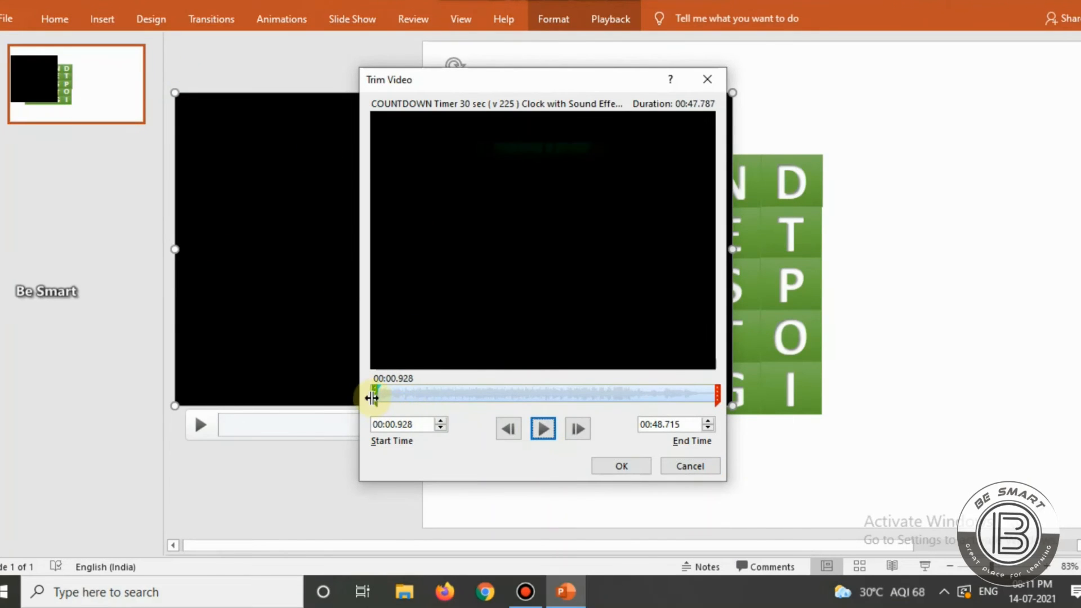
{"action": "left_click", "coordinate": [543, 430]}
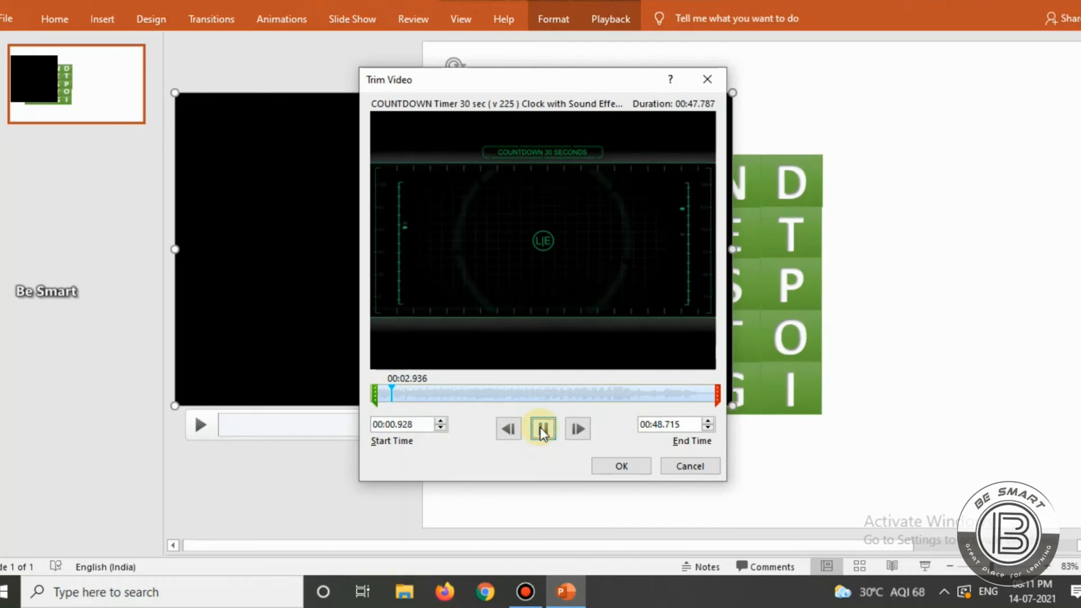
{"action": "left_click", "coordinate": [542, 430]}
{"action": "left_click", "coordinate": [395, 399]}
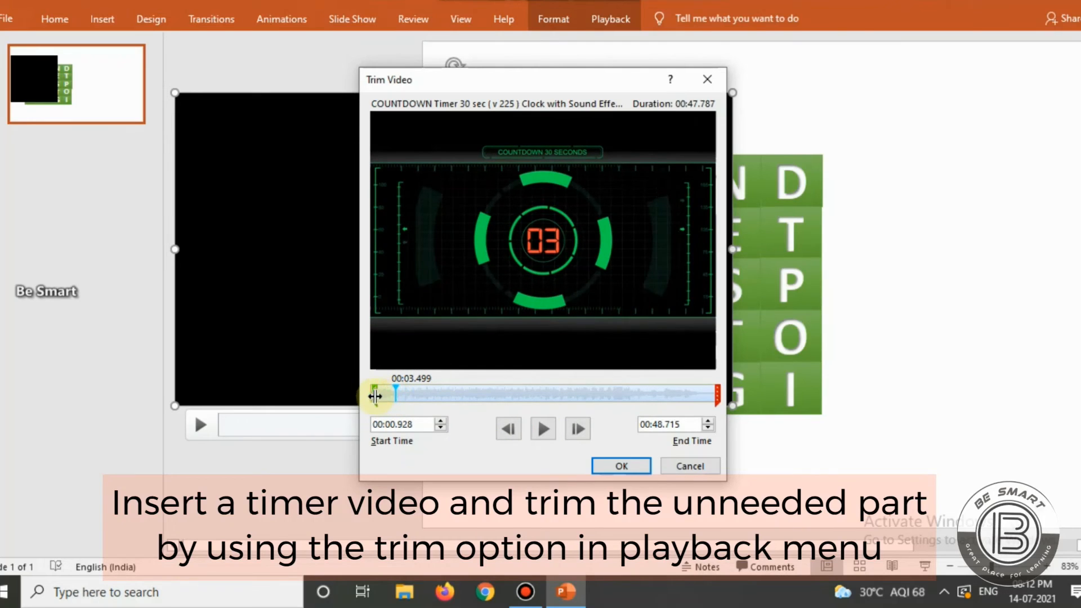
{"action": "left_click_drag", "start_coordinate": [375, 396], "coordinate": [388, 467]}
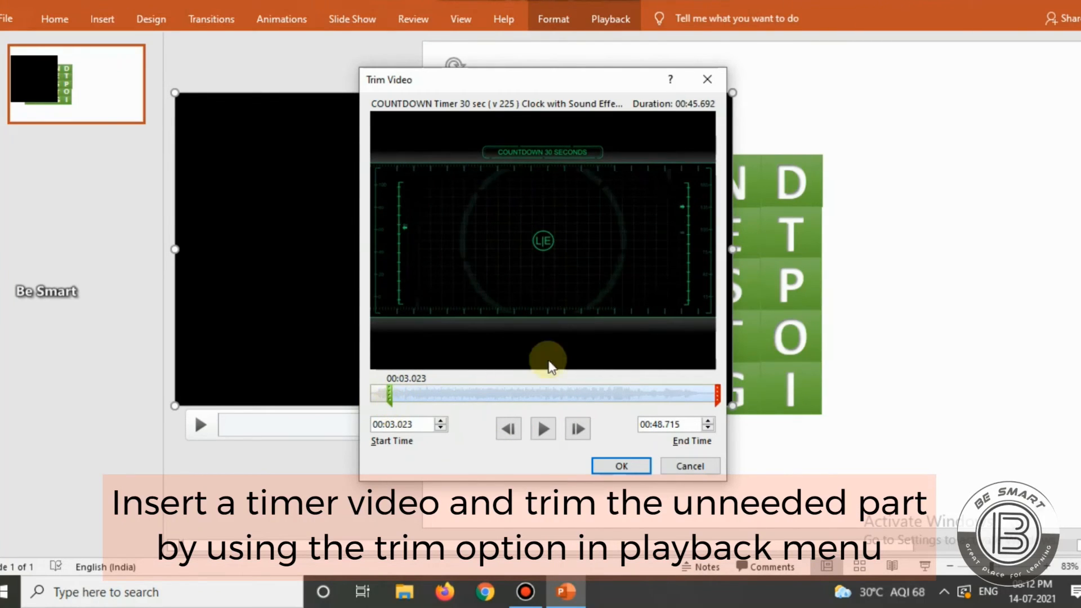
{"action": "left_click", "coordinate": [618, 467]}
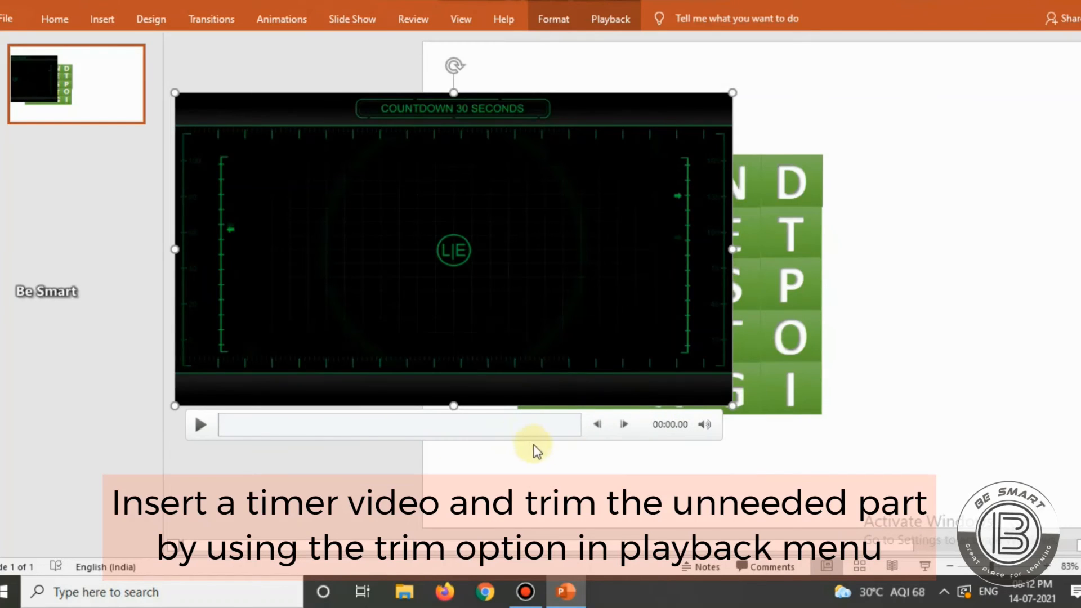
- Play the countdown video at various points from its end back to its beginning to find where the 30-second count starts and stops
{"action": "left_click", "coordinate": [553, 426]}
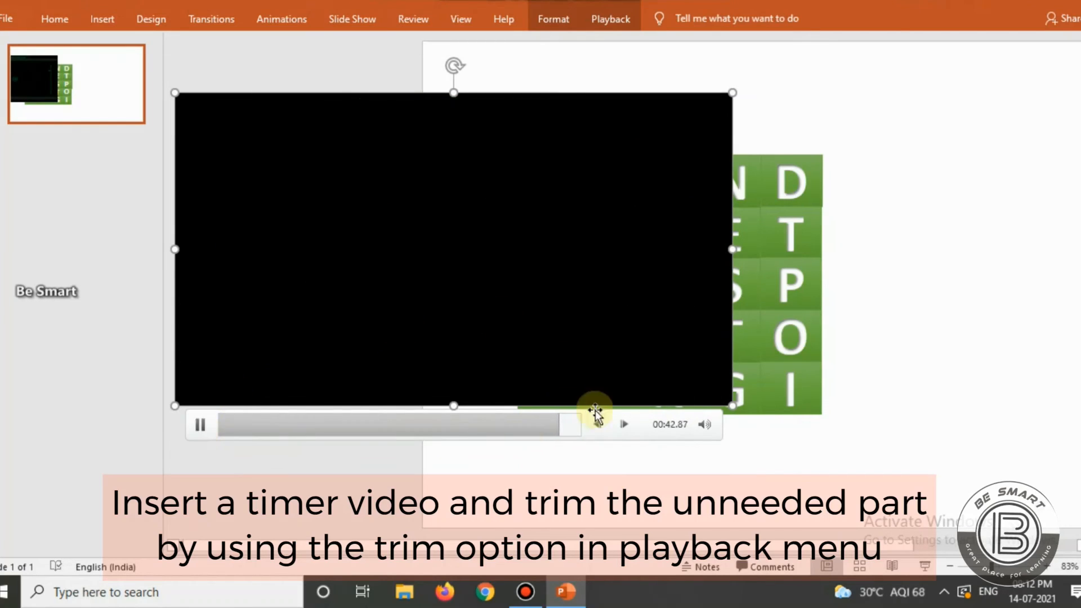
{"action": "left_click", "coordinate": [514, 424]}
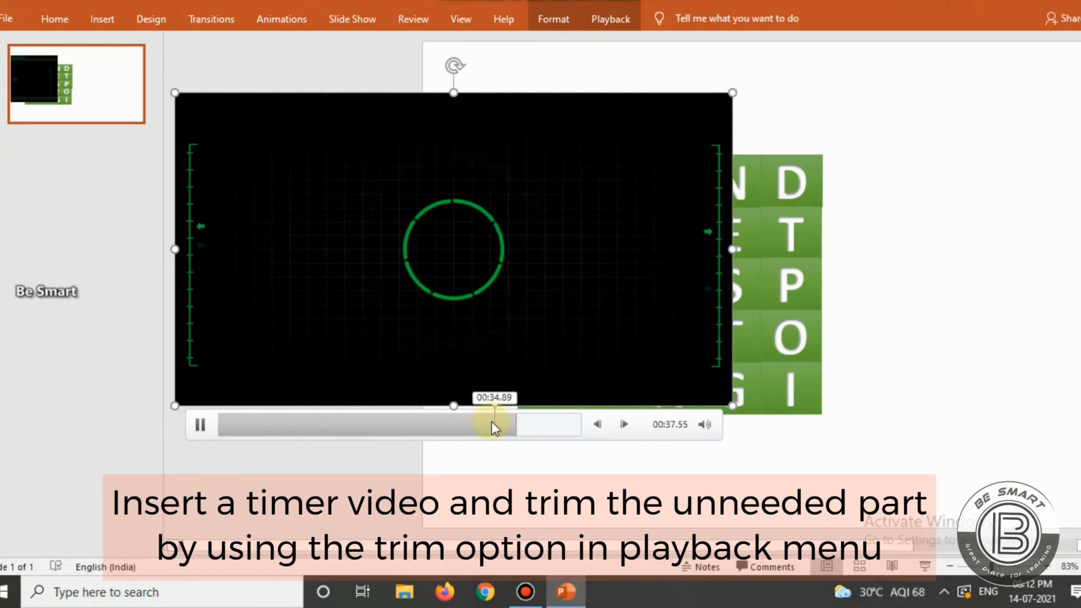
{"action": "left_click", "coordinate": [492, 422]}
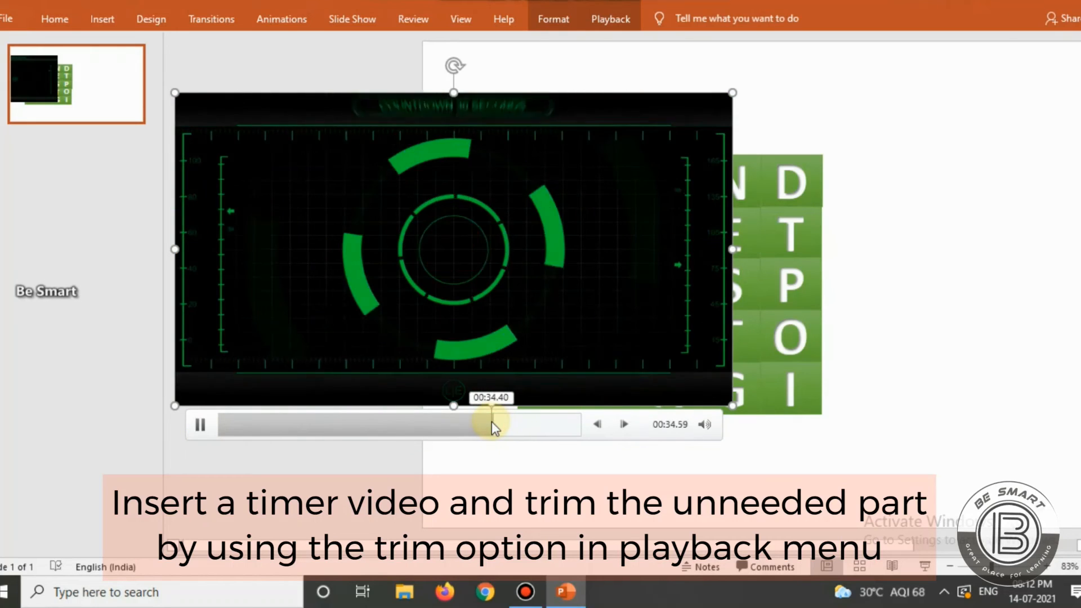
{"action": "left_click", "coordinate": [476, 424]}
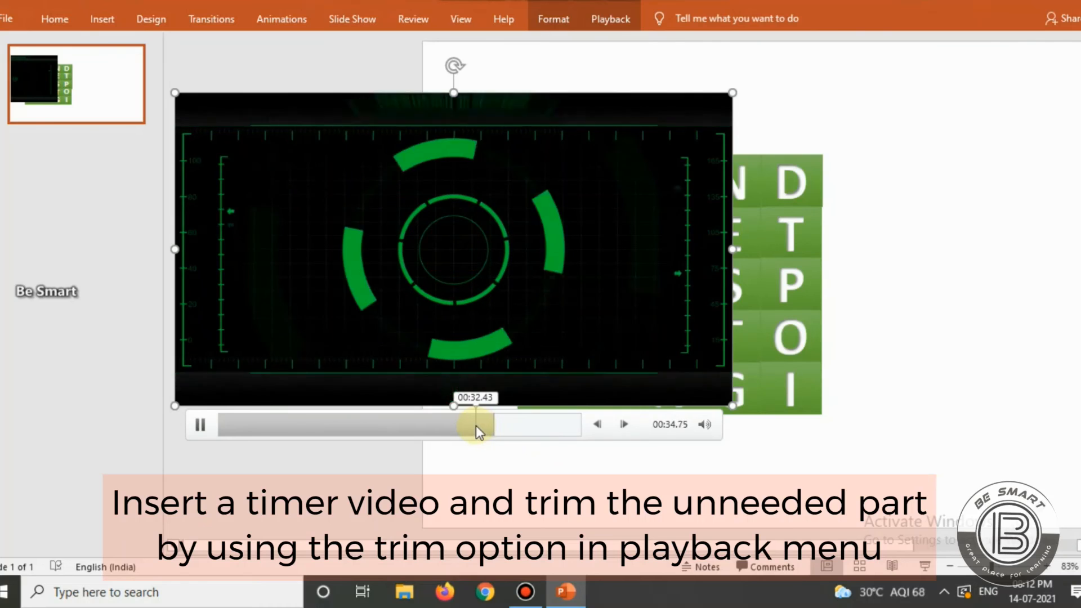
{"action": "left_click", "coordinate": [467, 426]}
{"action": "left_click", "coordinate": [445, 425]}
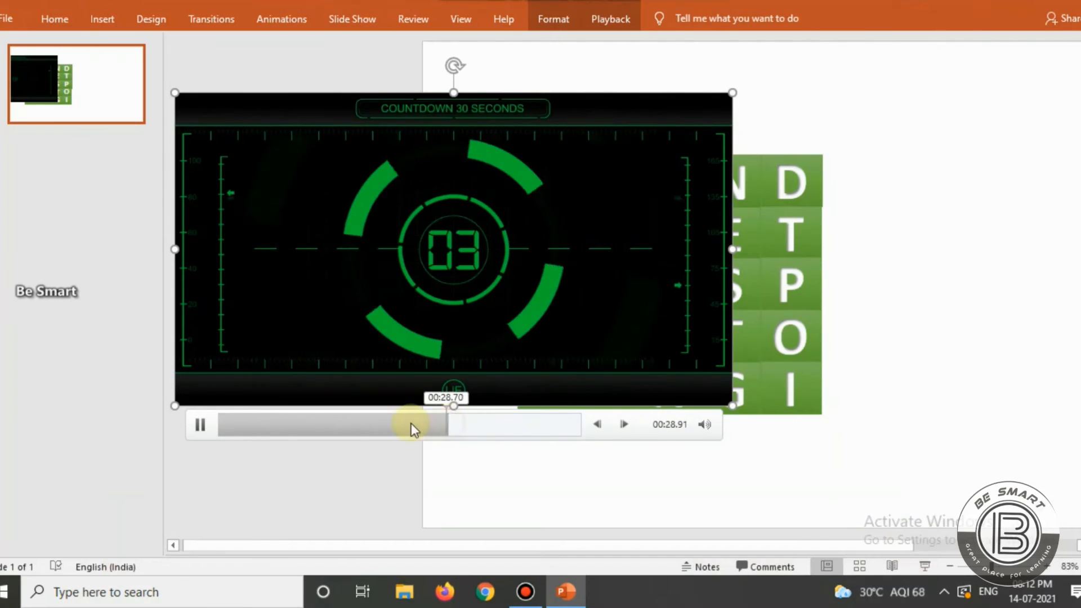
{"action": "left_click", "coordinate": [396, 423]}
{"action": "left_click", "coordinate": [338, 423]}
{"action": "left_click", "coordinate": [309, 423]}
{"action": "left_click", "coordinate": [285, 422]}
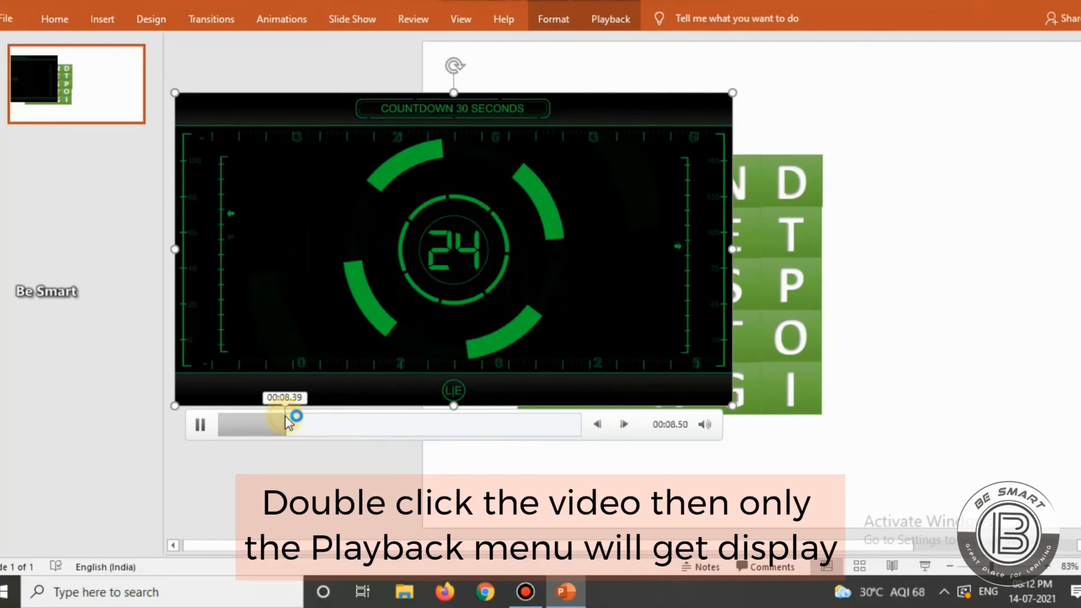
{"action": "left_click", "coordinate": [264, 421]}
{"action": "left_click", "coordinate": [259, 422]}
{"action": "left_click", "coordinate": [236, 426]}
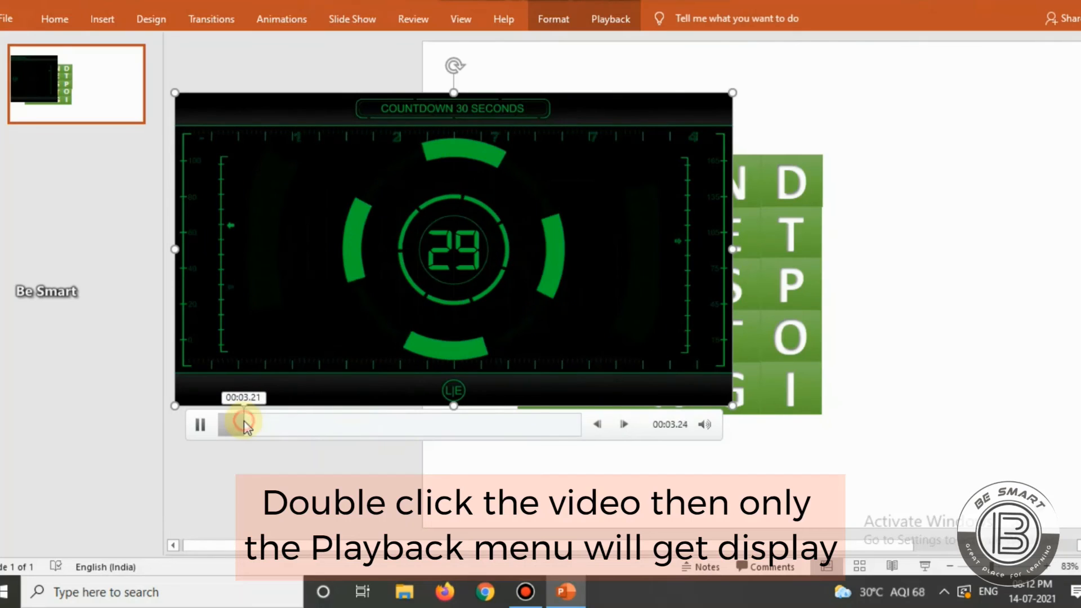
{"action": "left_click", "coordinate": [231, 423]}
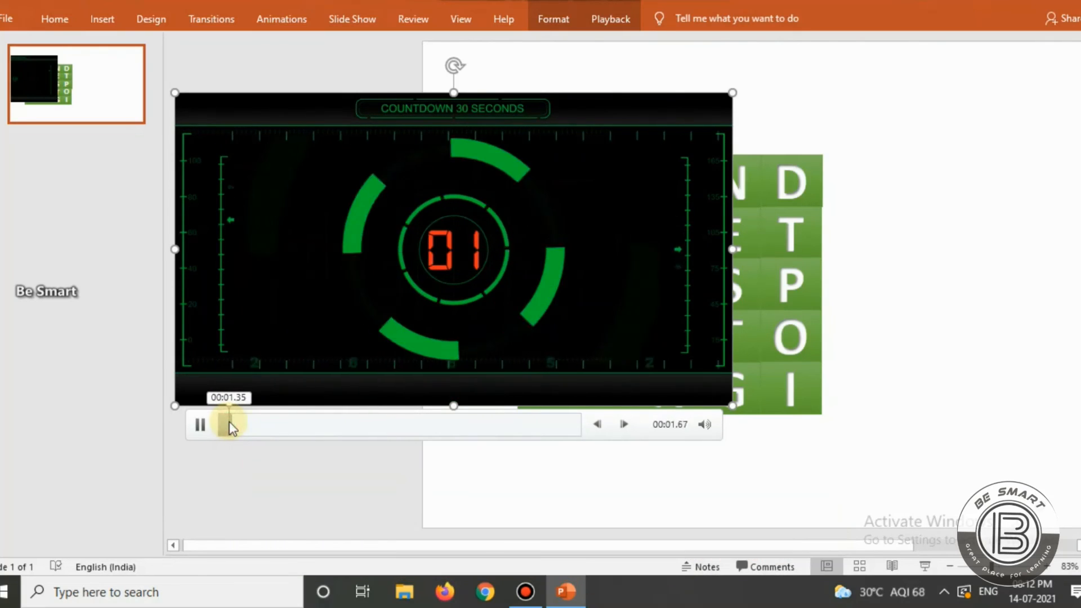
{"action": "left_click", "coordinate": [233, 416]}
- Trim the countdown video to a start time of 00:05.462 and an end time of 00:36.926
{"action": "left_click", "coordinate": [612, 19]}
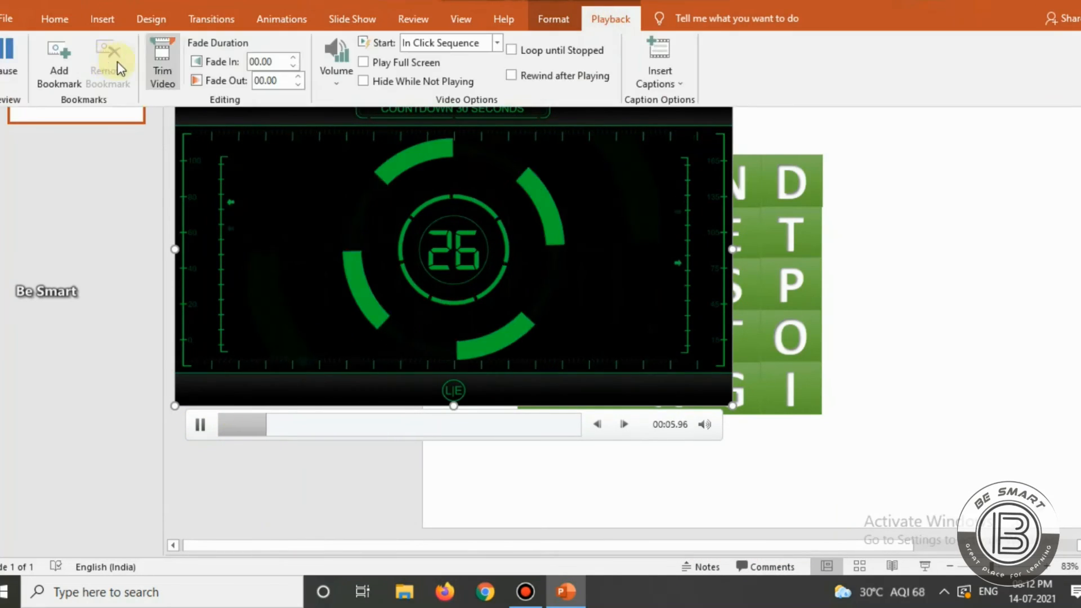
{"action": "left_click", "coordinate": [160, 69]}
{"action": "left_click", "coordinate": [410, 393]}
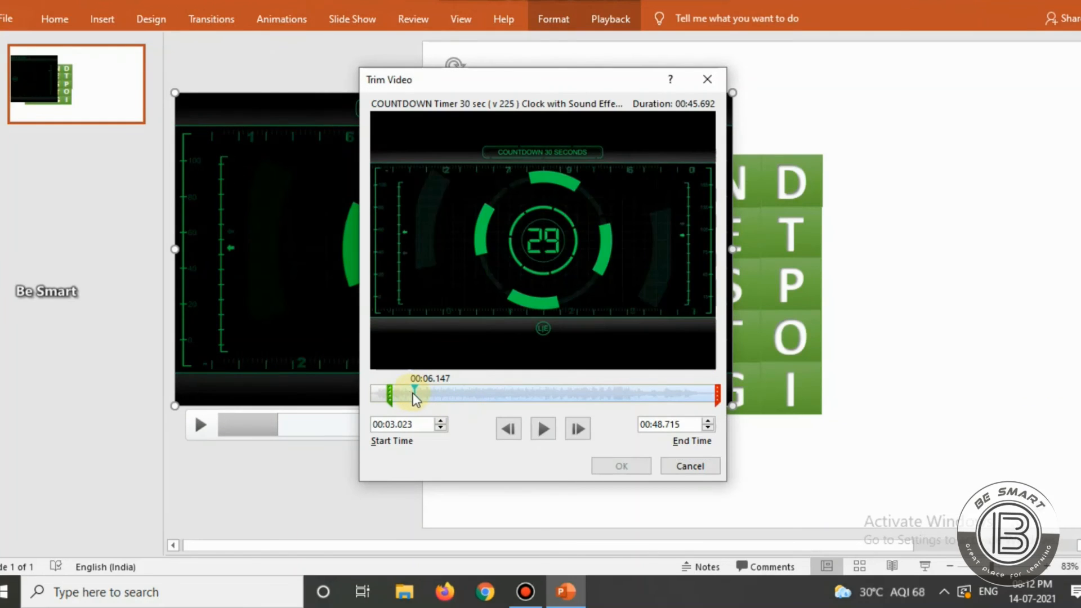
{"action": "left_click_drag", "start_coordinate": [389, 394], "coordinate": [406, 395]}
{"action": "left_click_drag", "start_coordinate": [718, 394], "coordinate": [636, 395]}
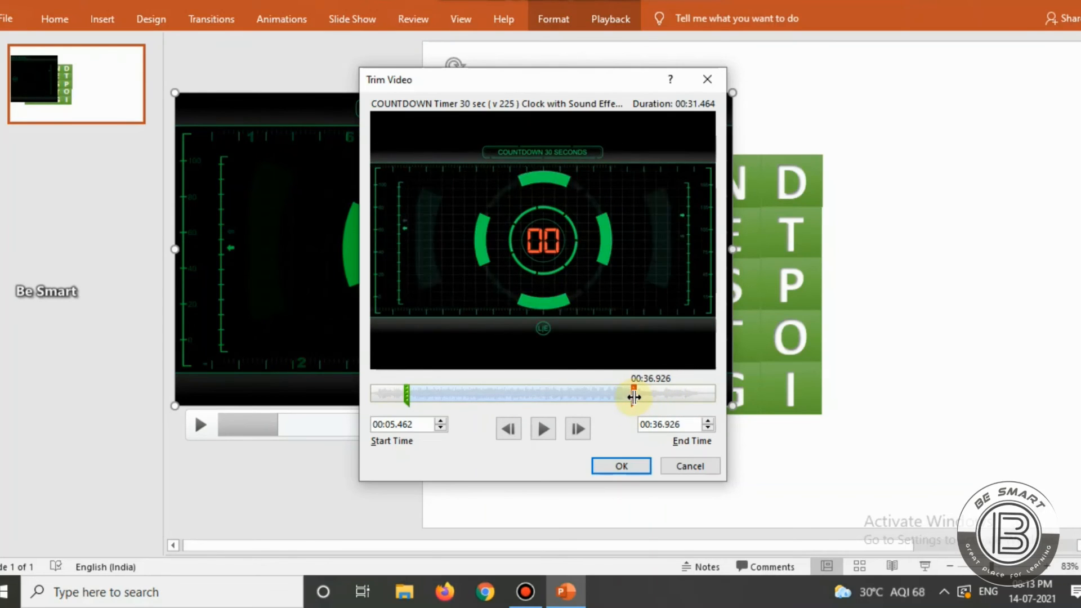
{"action": "left_click", "coordinate": [622, 466]}
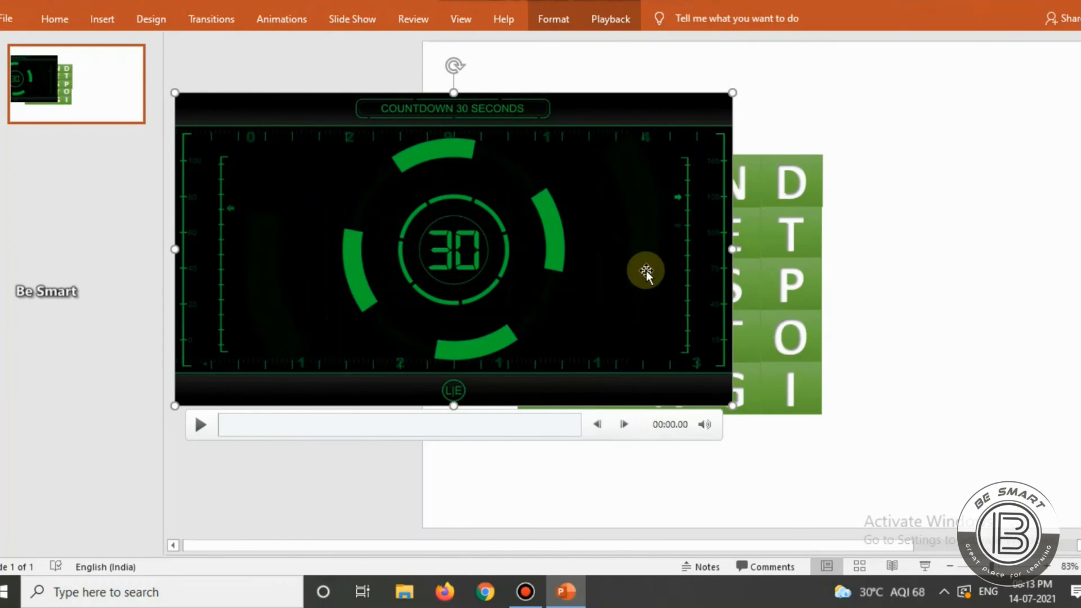
- Give the countdown video a tilted perspective video style with rounded corners
{"action": "left_click", "coordinate": [554, 19]}
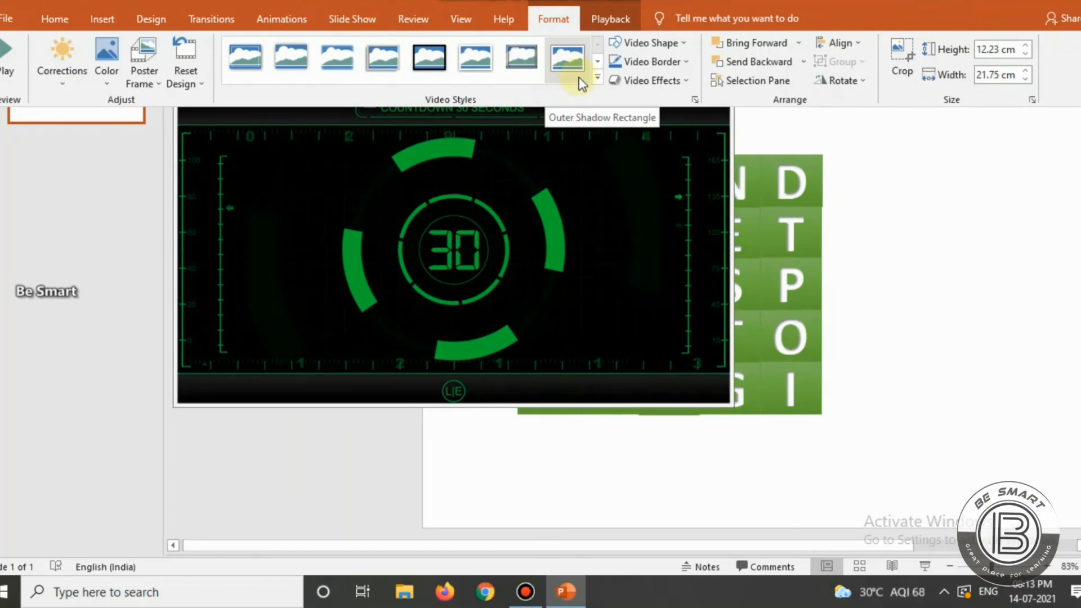
{"action": "left_click", "coordinate": [597, 77]}
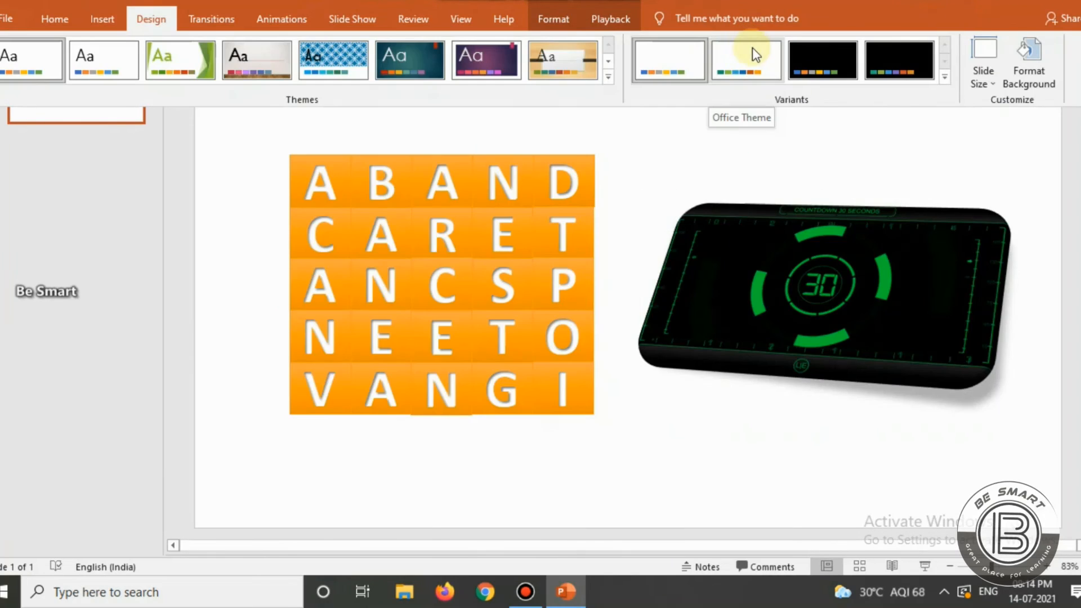
- Try a black Office Theme variant on the slide
{"action": "left_click", "coordinate": [833, 65]}
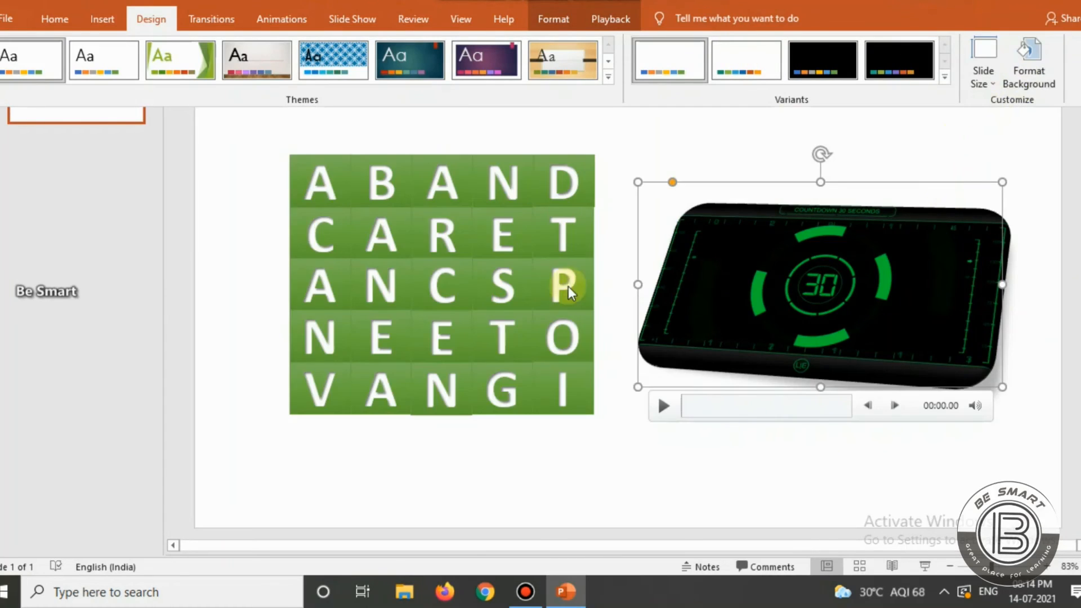
{"action": "left_click", "coordinate": [242, 164]}
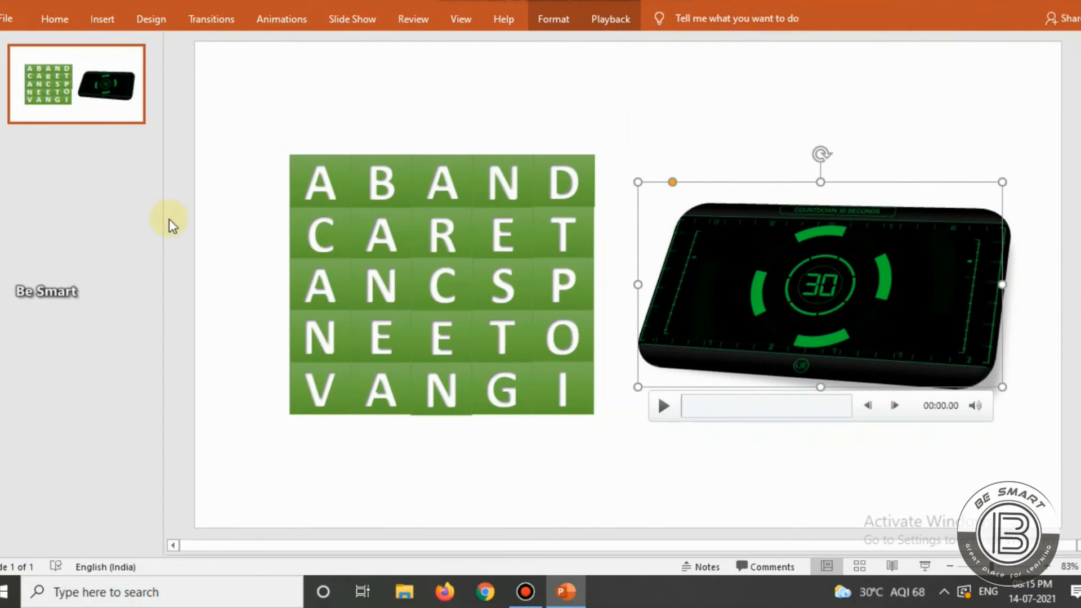
{"action": "left_click", "coordinate": [20, 26]}
{"action": "left_click", "coordinate": [290, 355]}
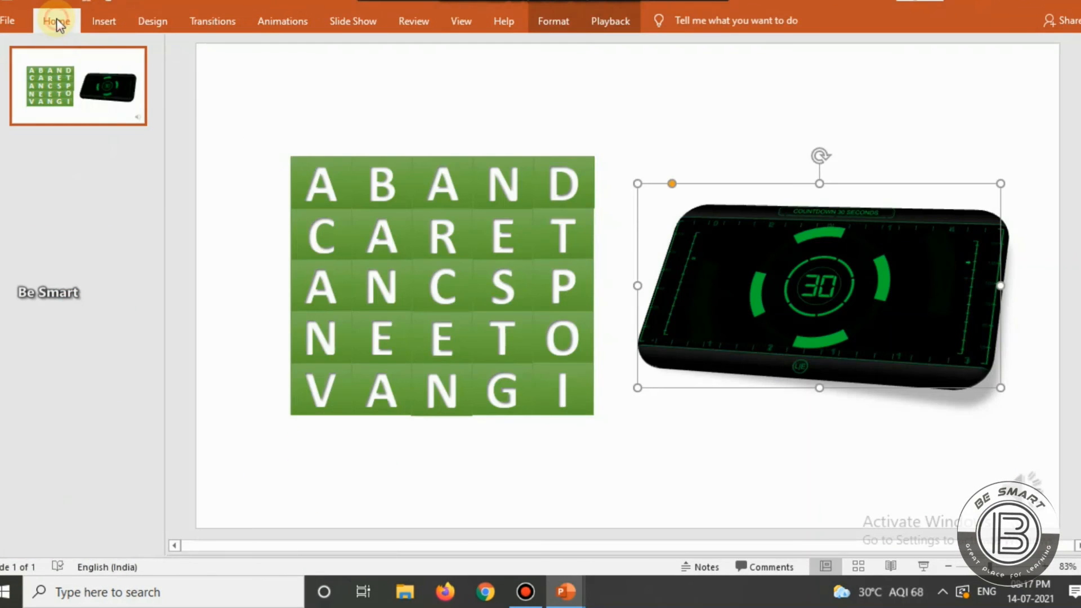
- Add a new slide with the Blank layout after the puzzle slide
{"action": "left_click", "coordinate": [56, 18]}
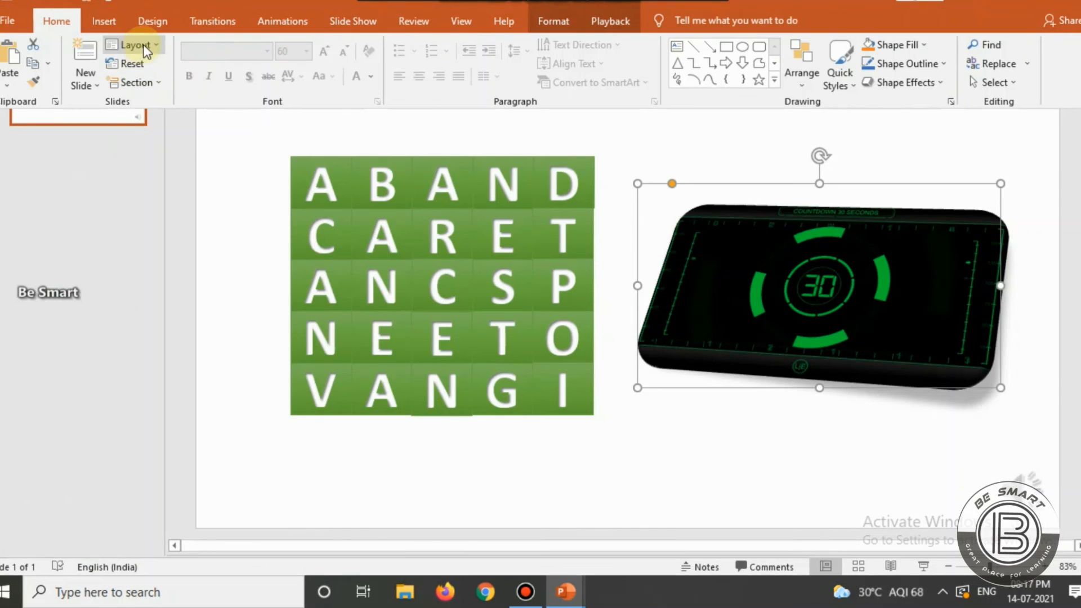
{"action": "left_click", "coordinate": [92, 77]}
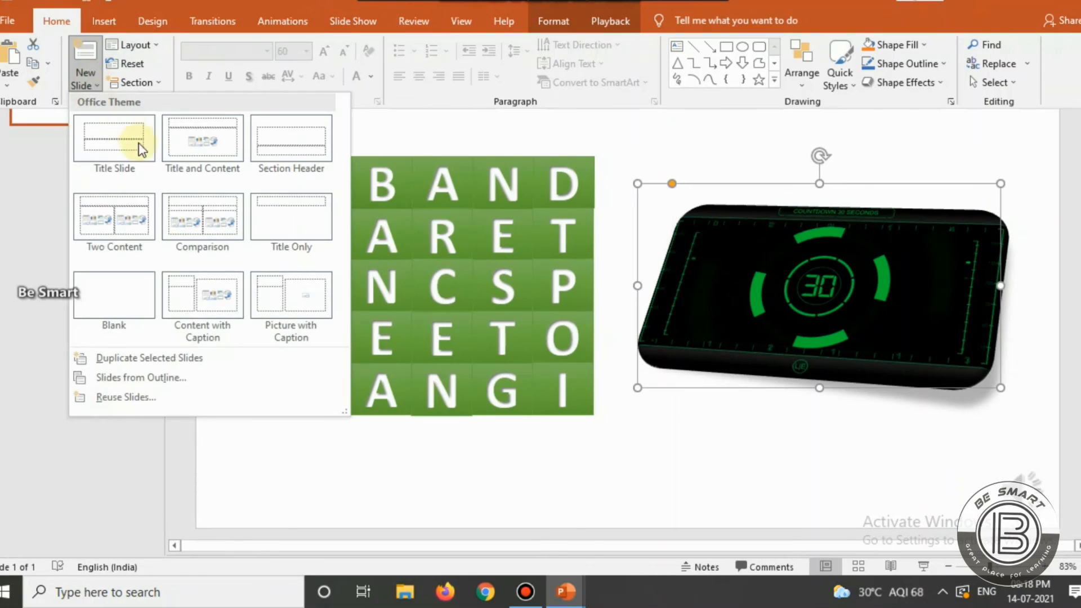
{"action": "left_click", "coordinate": [102, 304]}
- Insert the Chrome logo picture from the device's logos folder on the blank slide, then enlarge it and place it in the slide's upper middle
{"action": "left_click", "coordinate": [96, 111]}
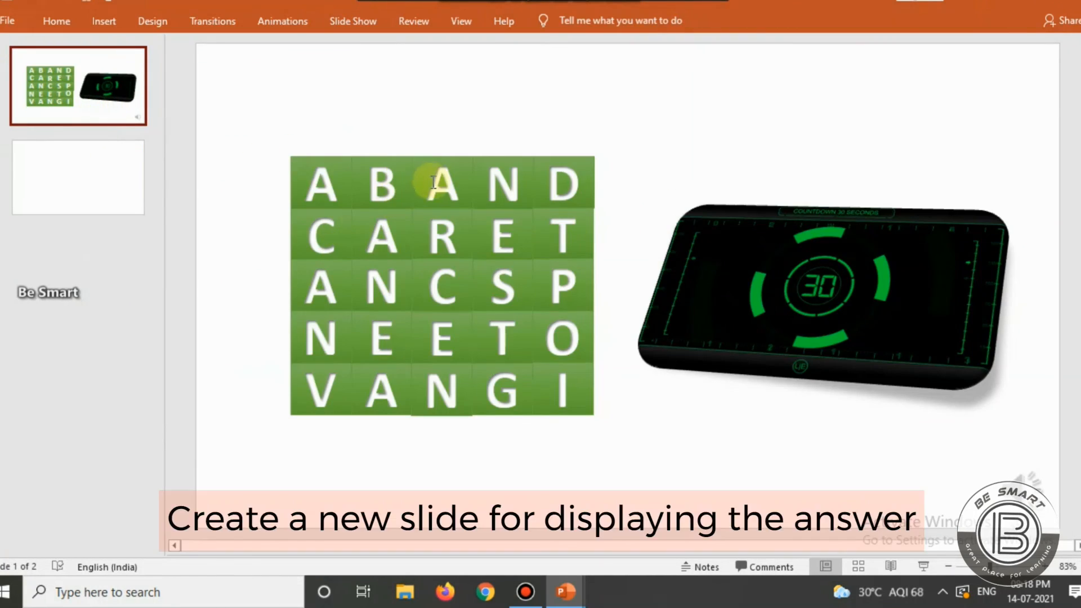
{"action": "left_click", "coordinate": [97, 165]}
{"action": "left_click", "coordinate": [105, 22]}
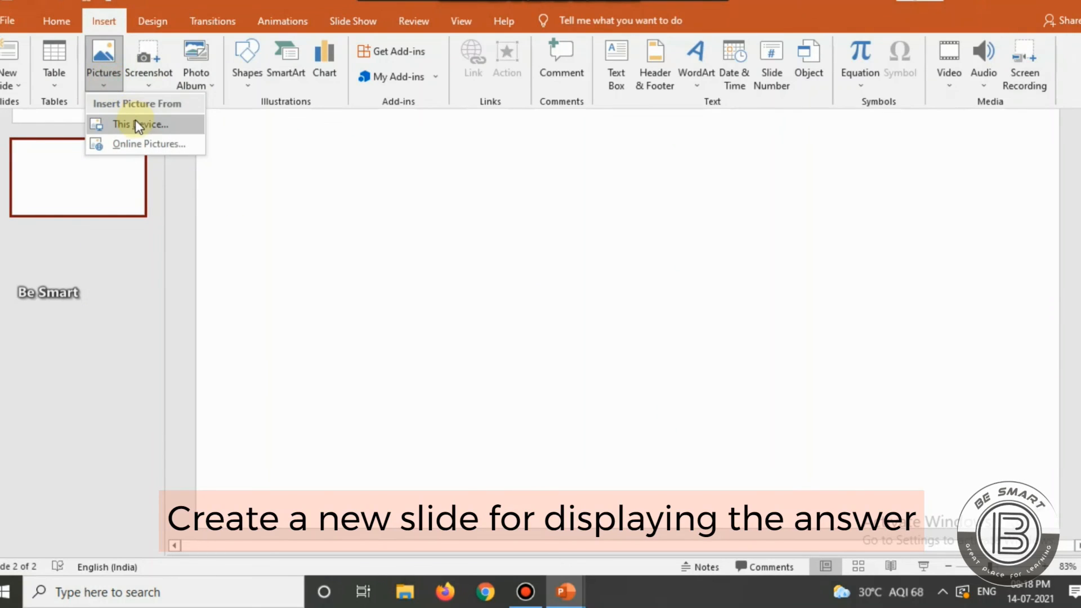
{"action": "left_click", "coordinate": [136, 120]}
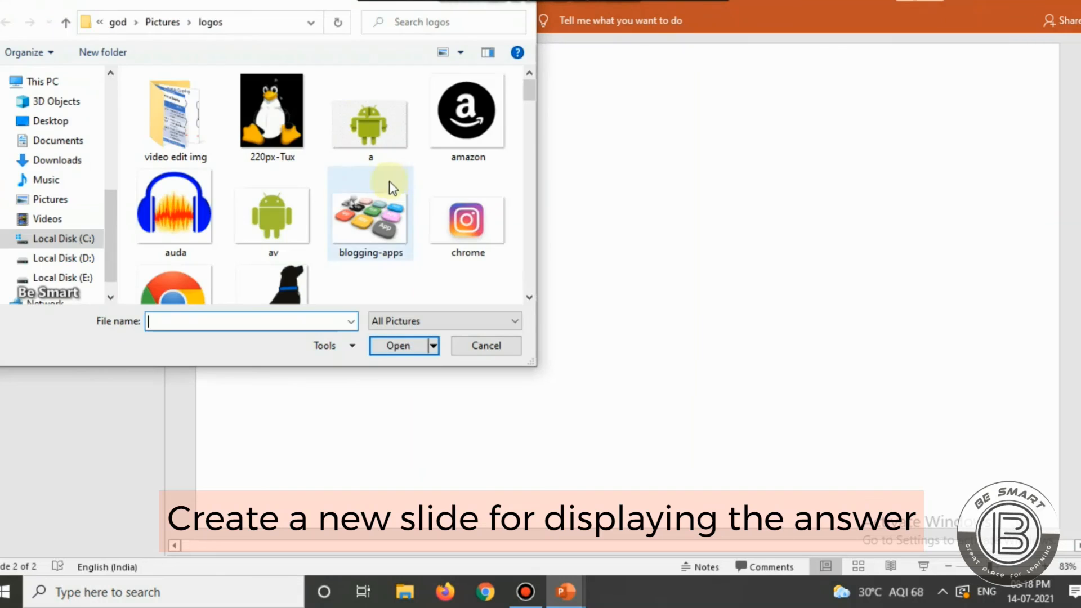
{"action": "double_click", "coordinate": [187, 271]}
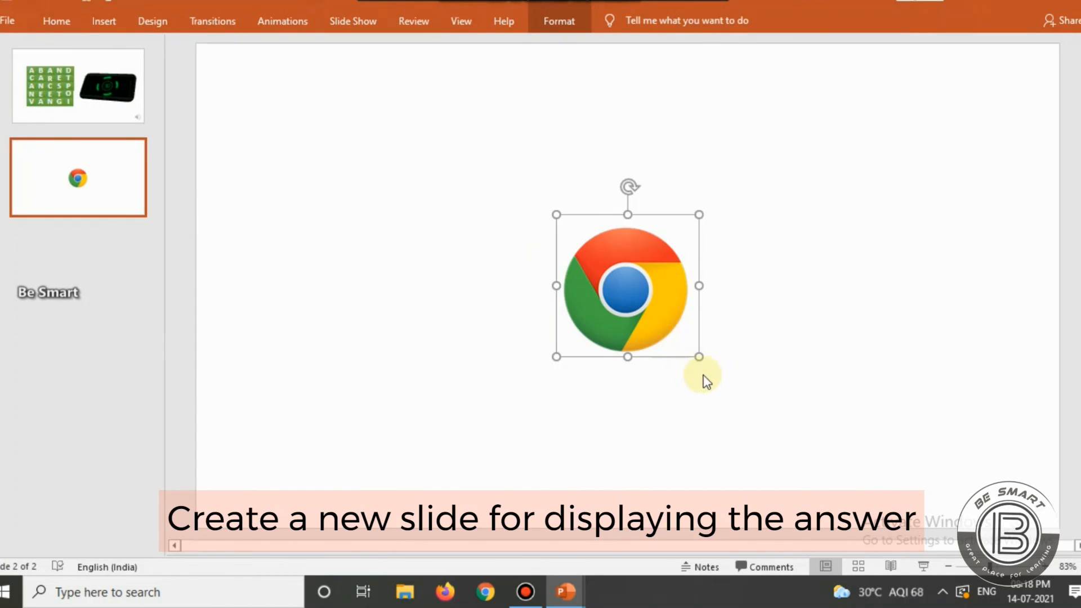
{"action": "left_click_drag", "start_coordinate": [700, 357], "coordinate": [886, 430]}
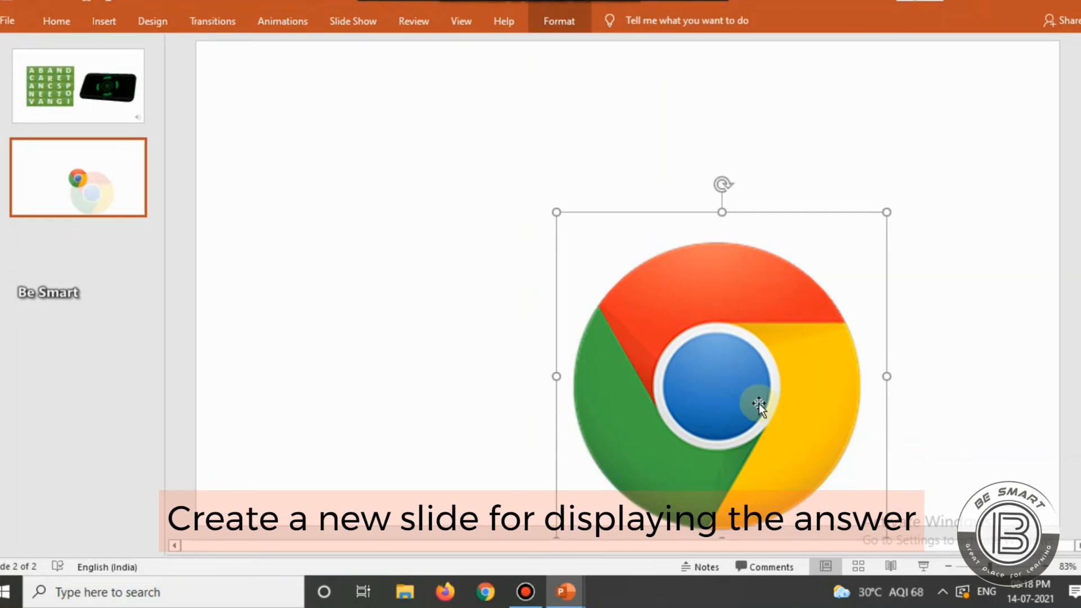
{"action": "left_click_drag", "start_coordinate": [760, 404], "coordinate": [604, 230]}
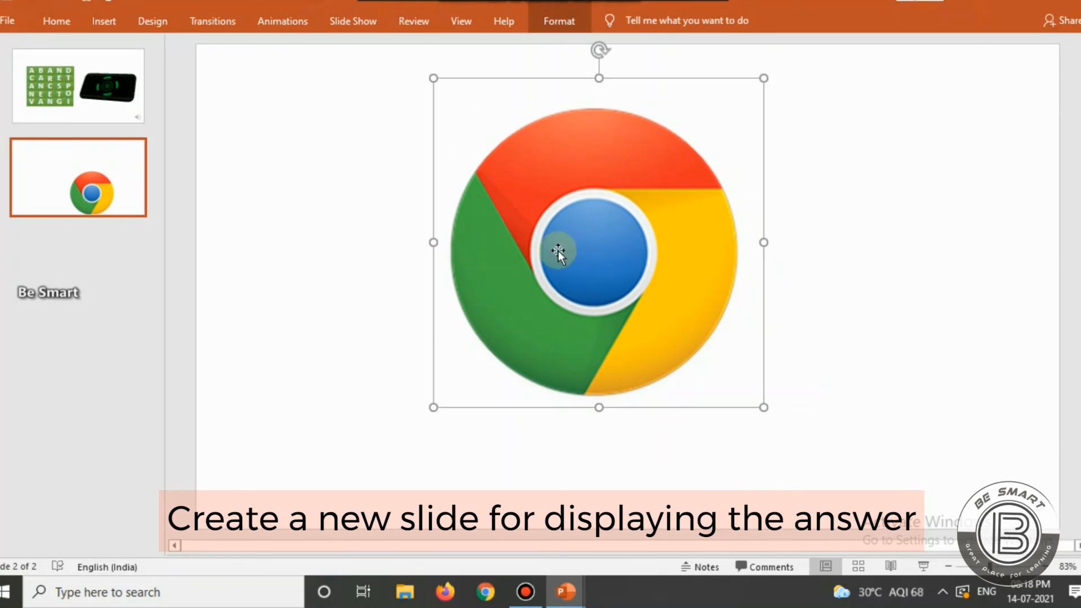
- Add plain black WordArt reading GOOGLE CHROME and place it centred below the logo
{"action": "left_click", "coordinate": [99, 25]}
{"action": "left_click", "coordinate": [703, 84]}
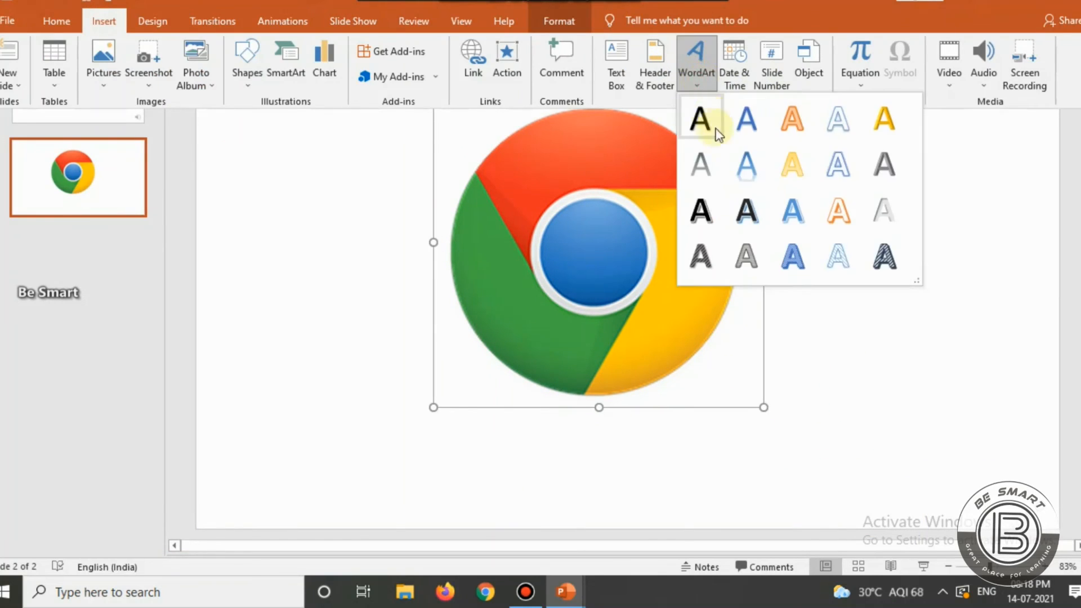
{"action": "left_click", "coordinate": [701, 118]}
{"action": "type", "text": "g"}
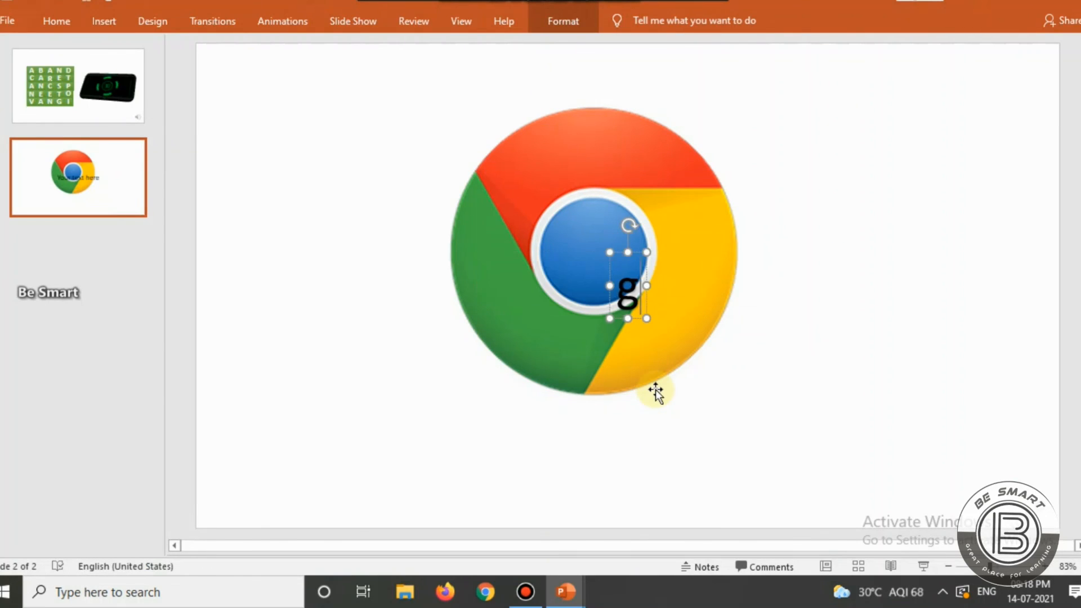
{"action": "type", "text": "oo"}
{"action": "key", "text": "BackSpace"}
{"action": "key", "text": "BackSpace"}
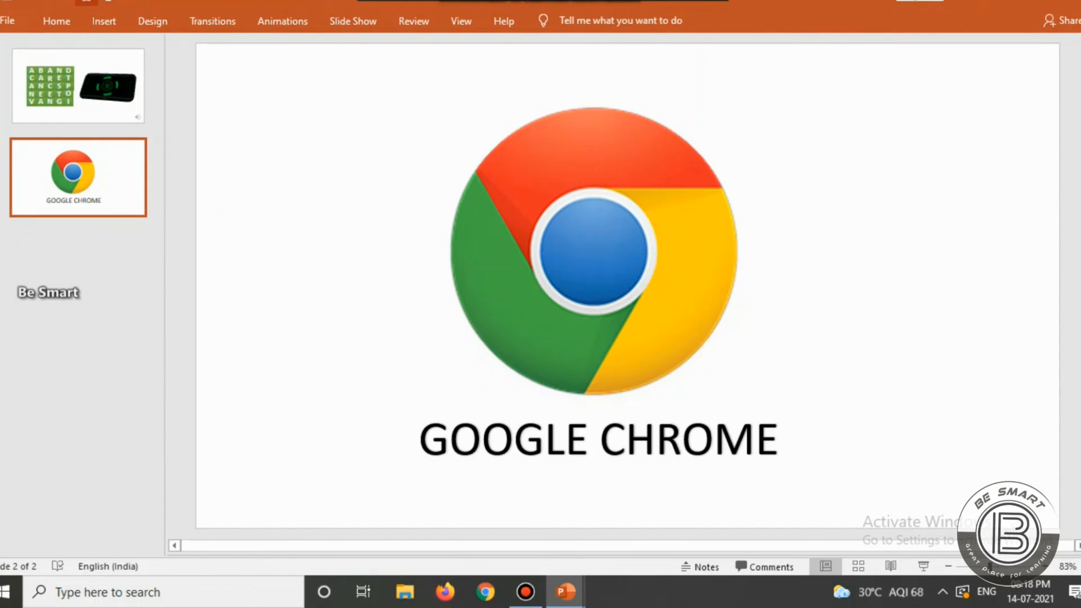
- Run the slide show from the first slide and test the disappearing tiles of CAR, NEST and the third row's A and N
{"action": "key", "text": "F5"}
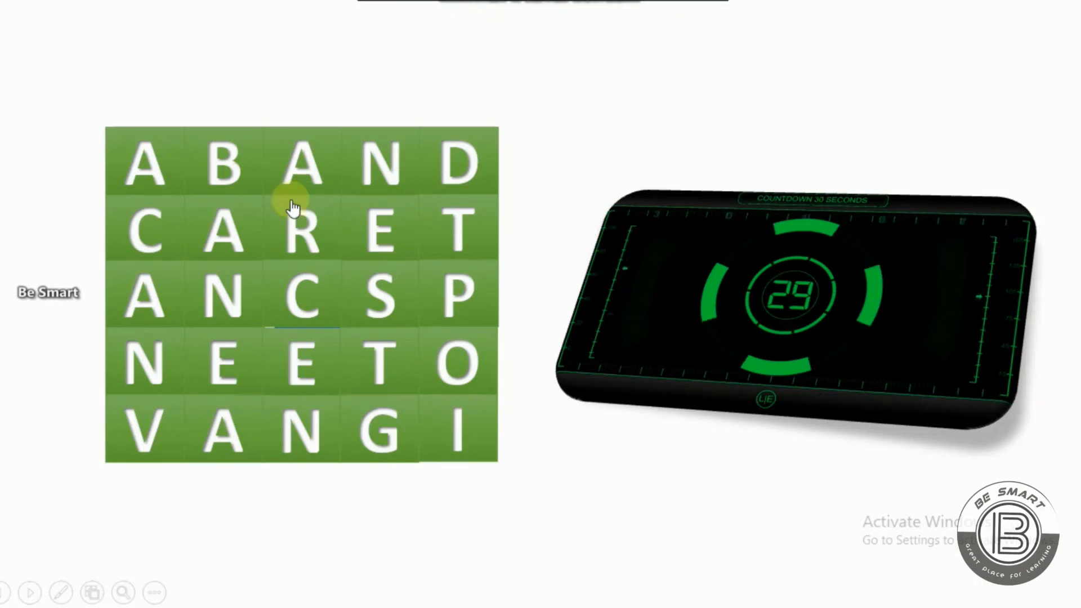
{"action": "left_click", "coordinate": [167, 237]}
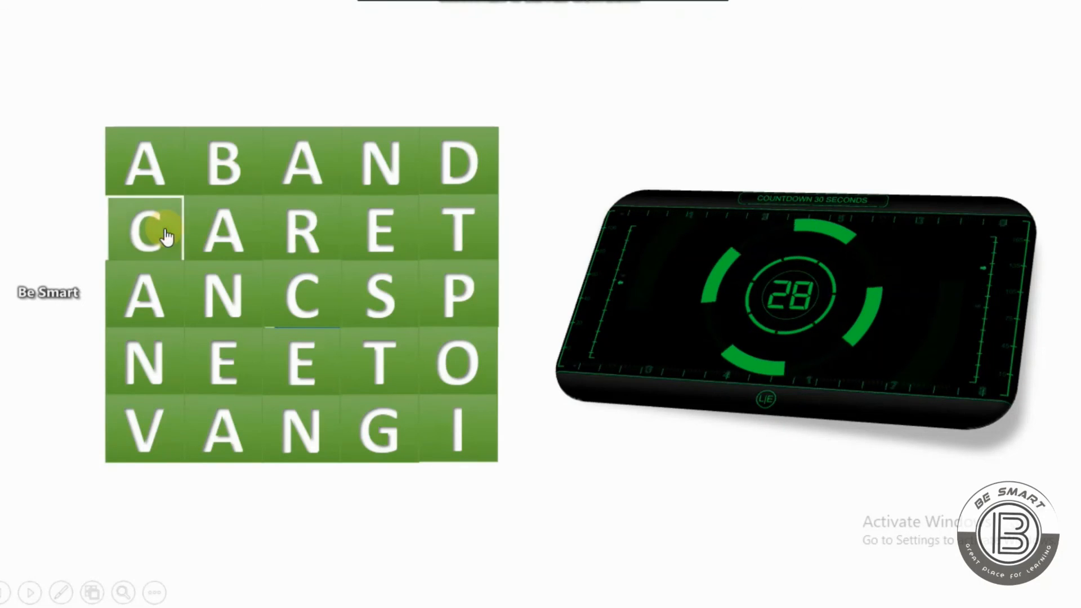
{"action": "left_click", "coordinate": [217, 243]}
{"action": "left_click", "coordinate": [287, 235]}
{"action": "left_click", "coordinate": [384, 164]}
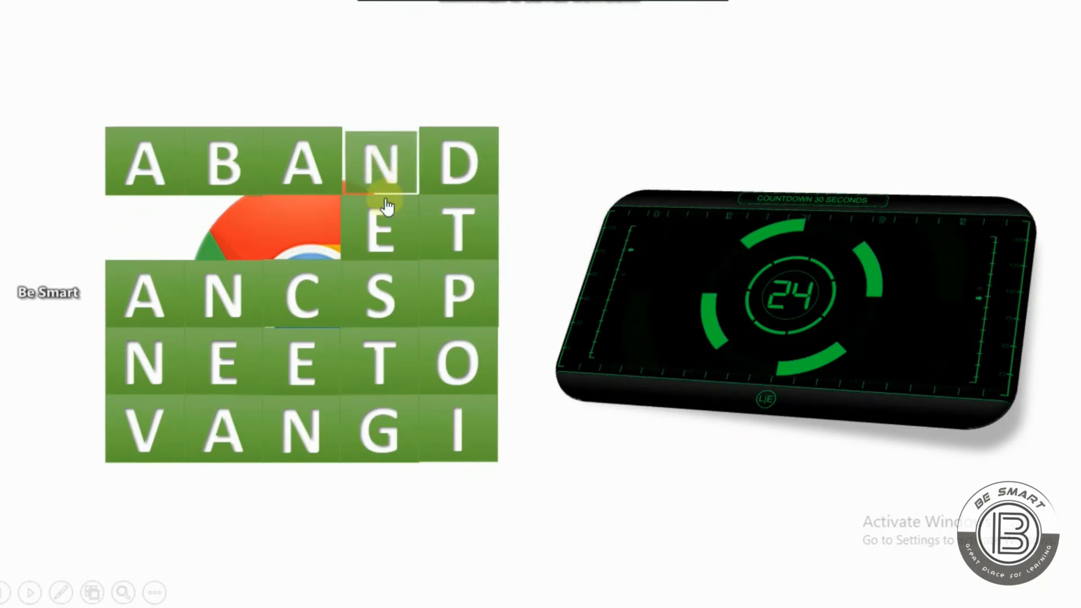
{"action": "left_click", "coordinate": [392, 232]}
{"action": "left_click", "coordinate": [393, 285]}
{"action": "left_click", "coordinate": [381, 364]}
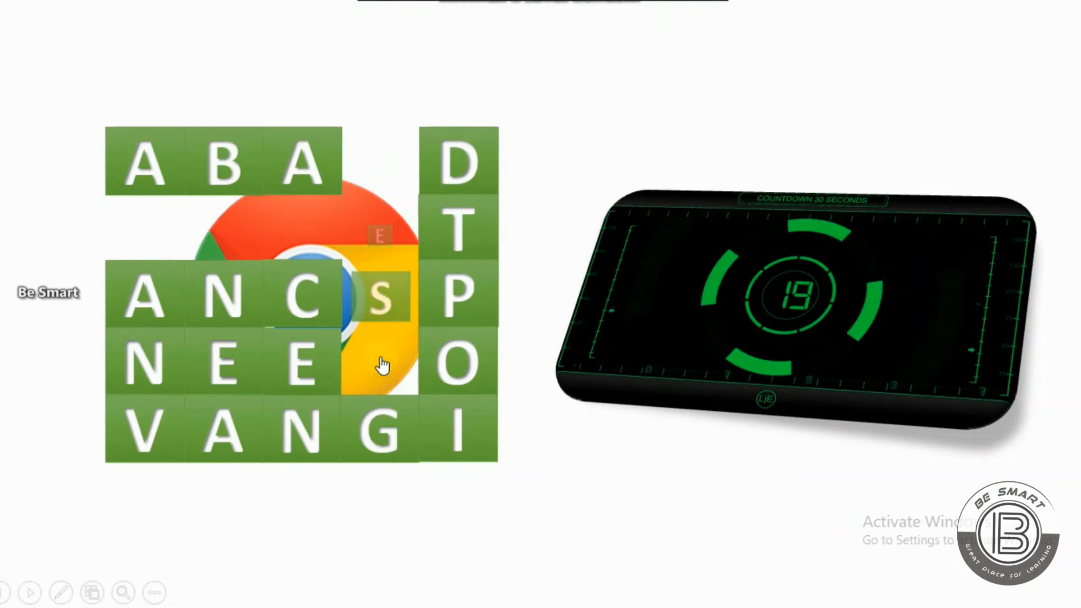
{"action": "left_click", "coordinate": [382, 365]}
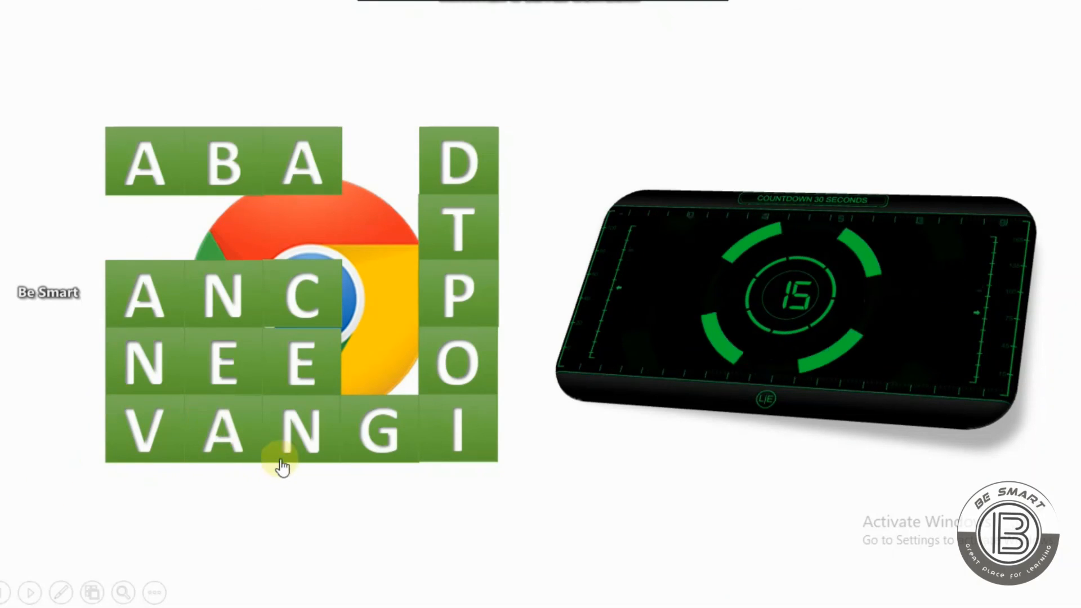
{"action": "left_click", "coordinate": [171, 294]}
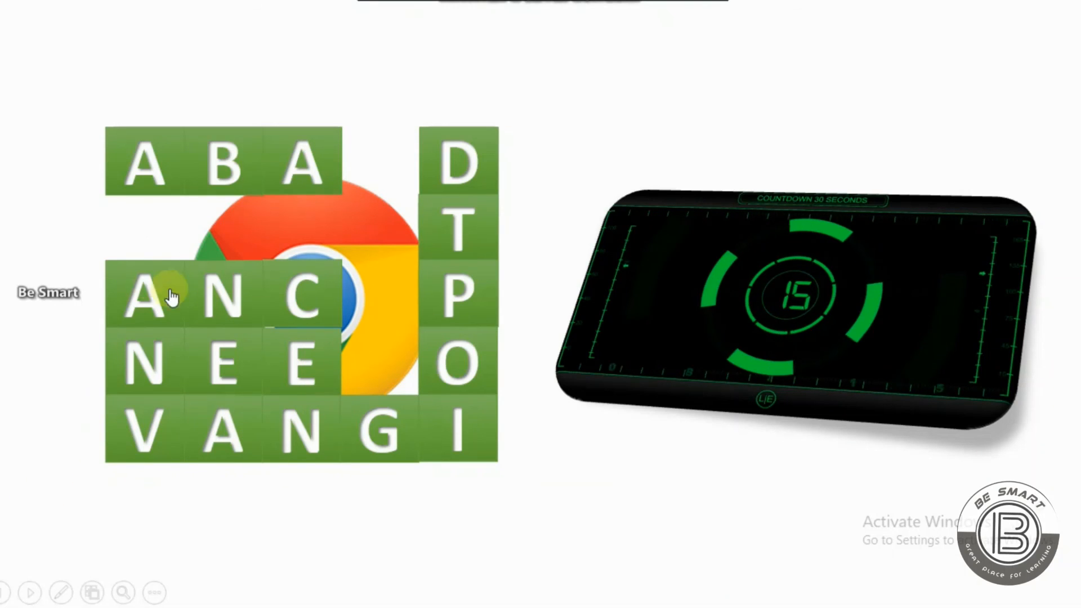
{"action": "left_click", "coordinate": [202, 291]}
{"action": "left_click", "coordinate": [417, 164]}
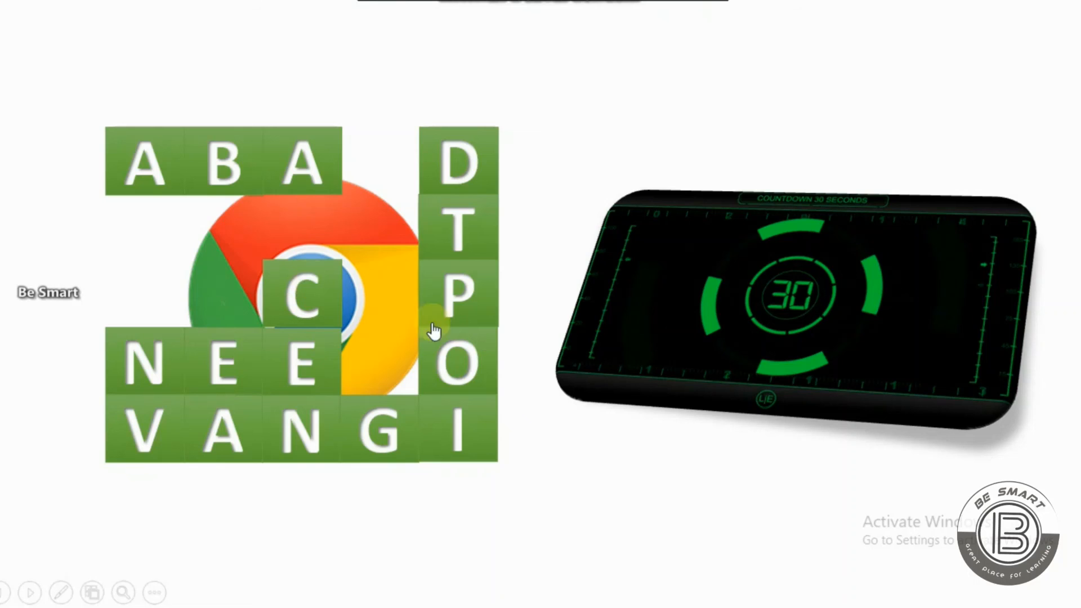
- Advance the slide show from the puzzle to the answer slide with the logo and its name
{"action": "left_click", "coordinate": [632, 487]}
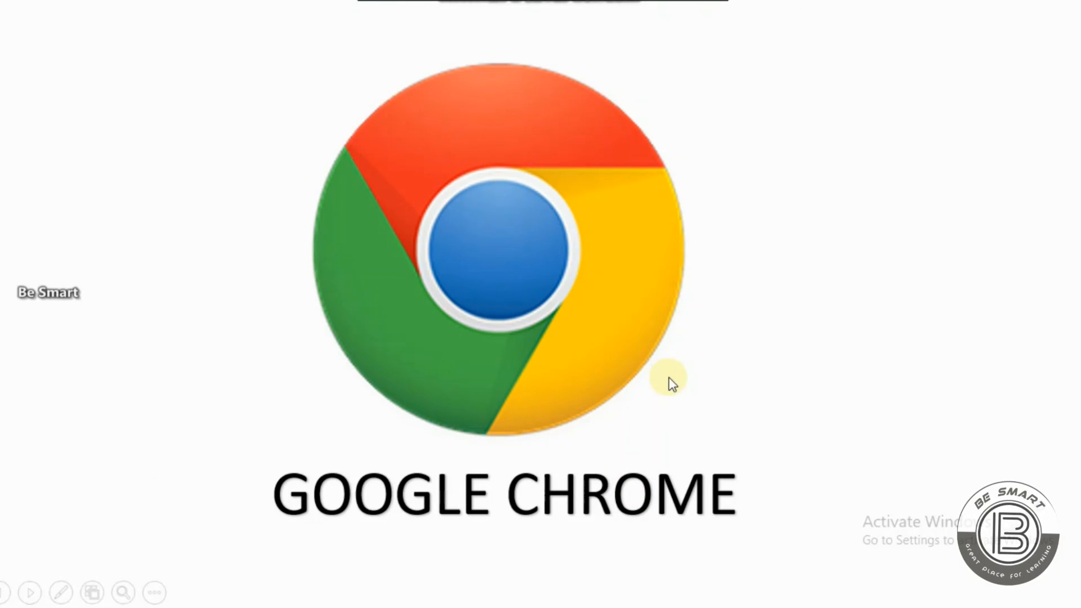
{"action": "left_click", "coordinate": [747, 393]}
{"action": "left_click", "coordinate": [748, 393]}
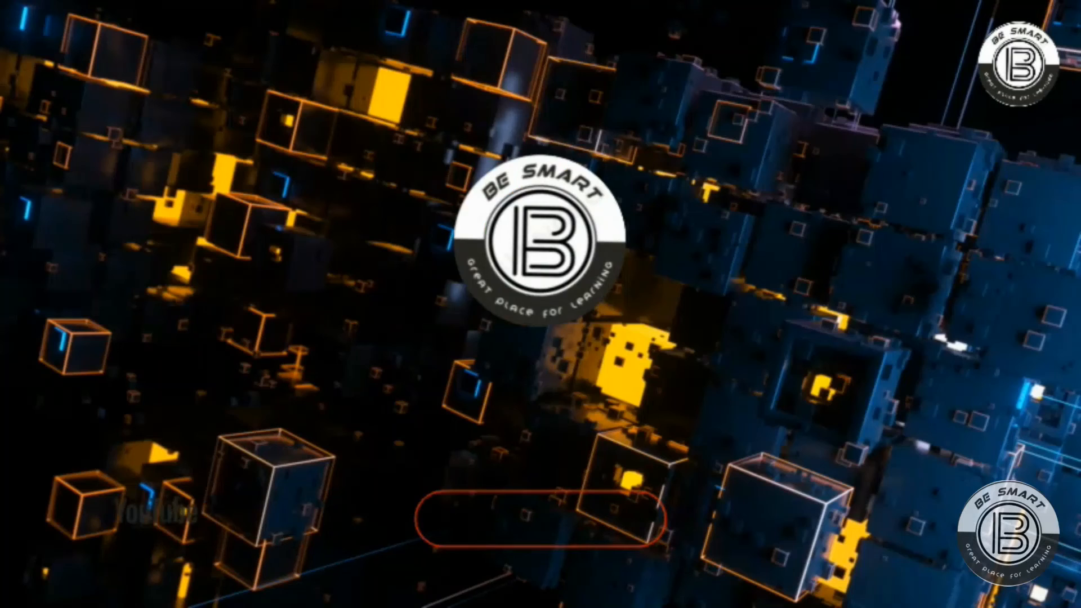